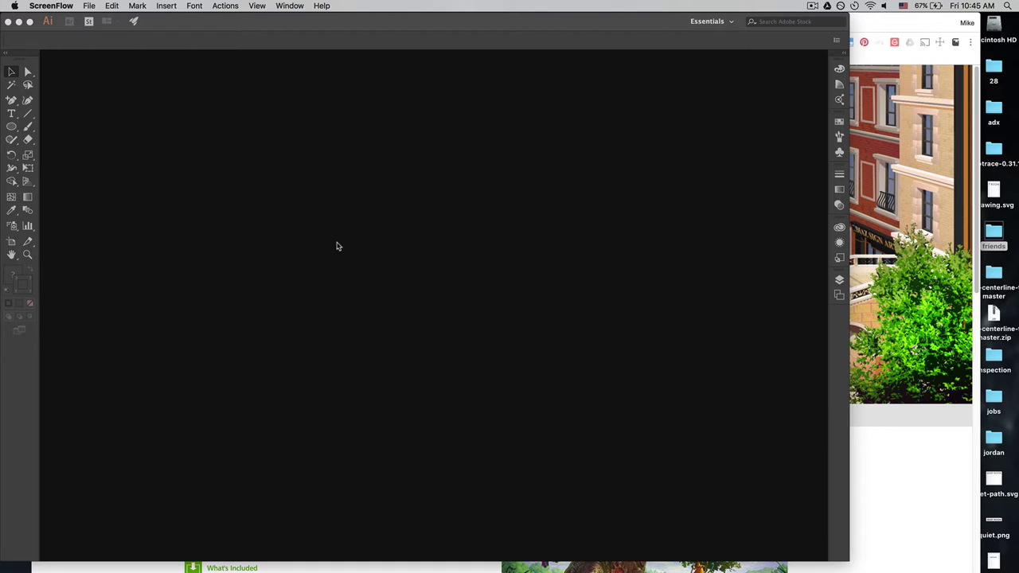
Create a new Illustrator document and type the text 'QUIET ROOM' on the page
{"action": "key", "text": "super+n"}
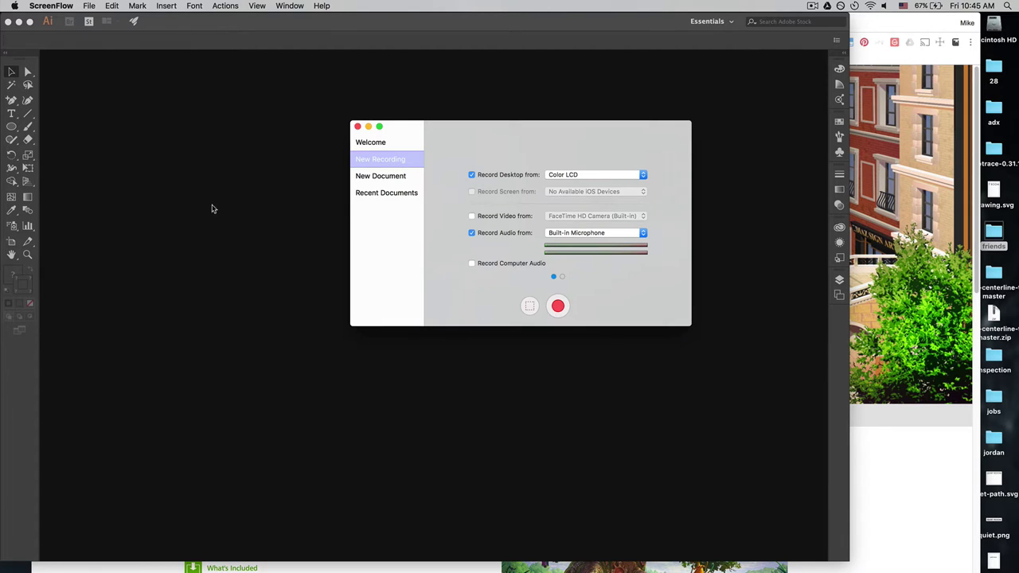
{"action": "left_click", "coordinate": [207, 211]}
{"action": "key", "text": "super+alt+n"}
{"action": "key", "text": "t"}
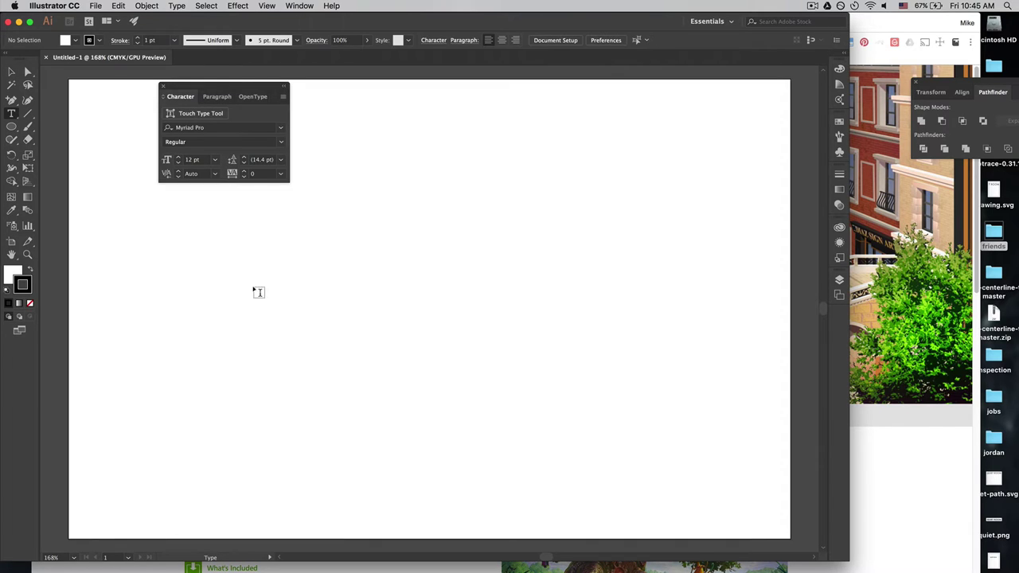
{"action": "left_click", "coordinate": [208, 278]}
{"action": "type", "text": "QUIET ROOM"}
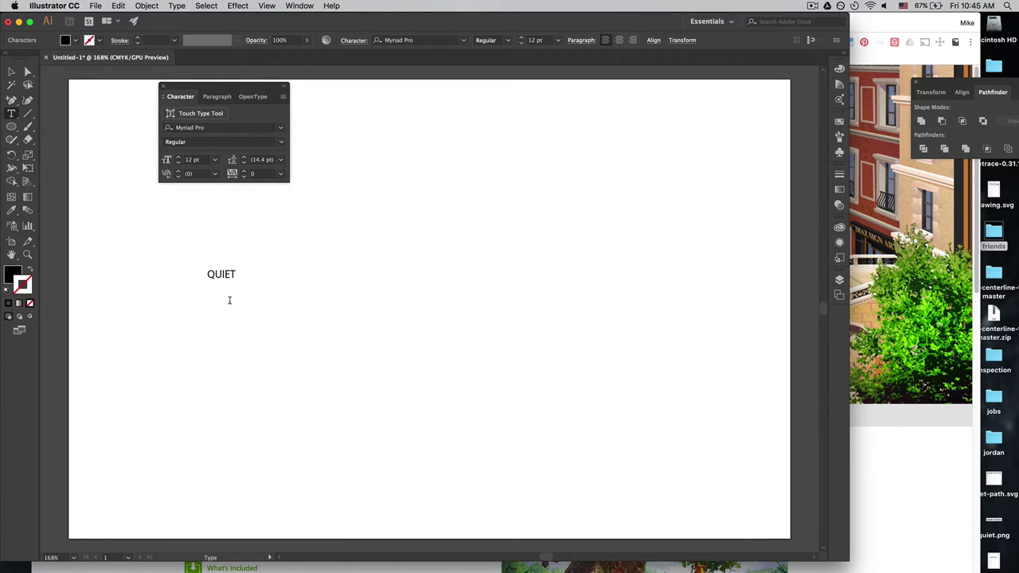
Set the QUIET ROOM text to Futura Medium and enlarge it to 36 pt
{"action": "key", "text": "super+a"}
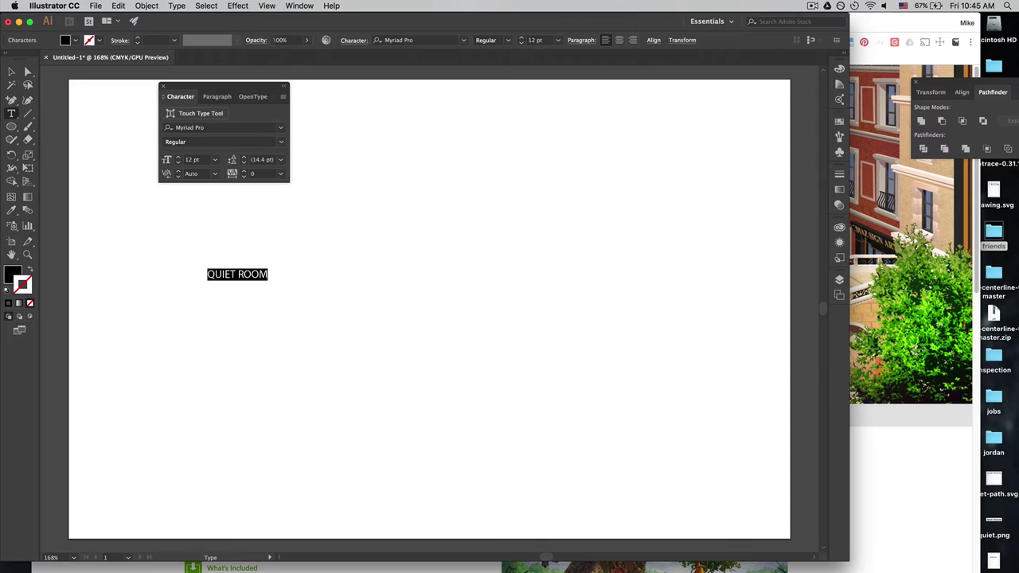
{"action": "left_click", "coordinate": [399, 40]}
{"action": "type", "text": "futur"}
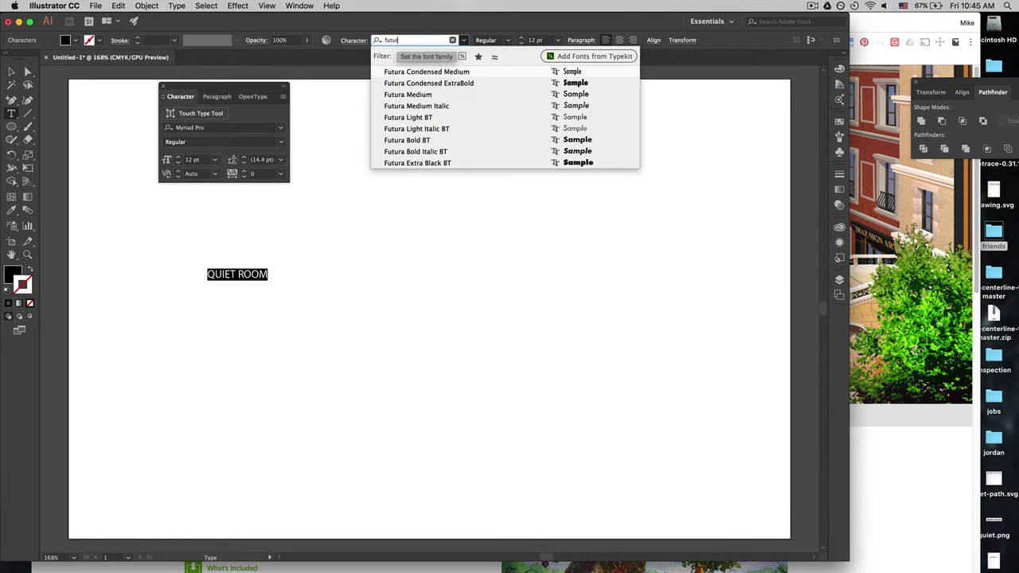
{"action": "key", "text": "Down"}
{"action": "key", "text": "Down"}
{"action": "key", "text": "Return"}
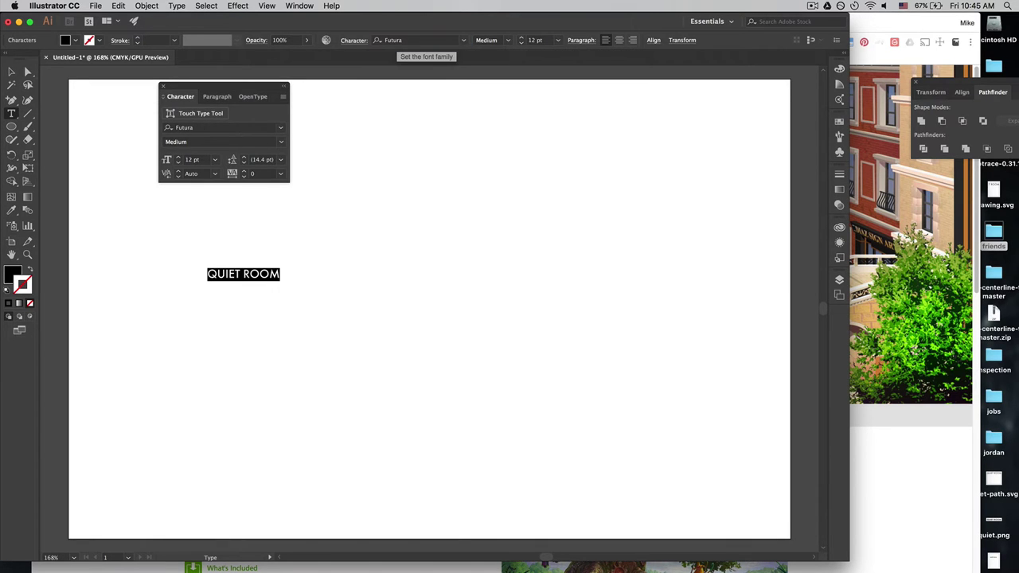
{"action": "key", "text": "super+shift+period"}
{"action": "key", "text": "super+shift+period"}
{"action": "key", "text": "super+shift+period"}
{"action": "key", "text": "super+shift+period"}
{"action": "key", "text": "super+shift+period"}
{"action": "key", "text": "super+shift+period"}
{"action": "key", "text": "super+shift+period"}
{"action": "key", "text": "super+shift+period"}
{"action": "key", "text": "super+shift+period"}
{"action": "key", "text": "super+shift+period"}
{"action": "key", "text": "super+shift+period"}
{"action": "key", "text": "super+shift+period"}
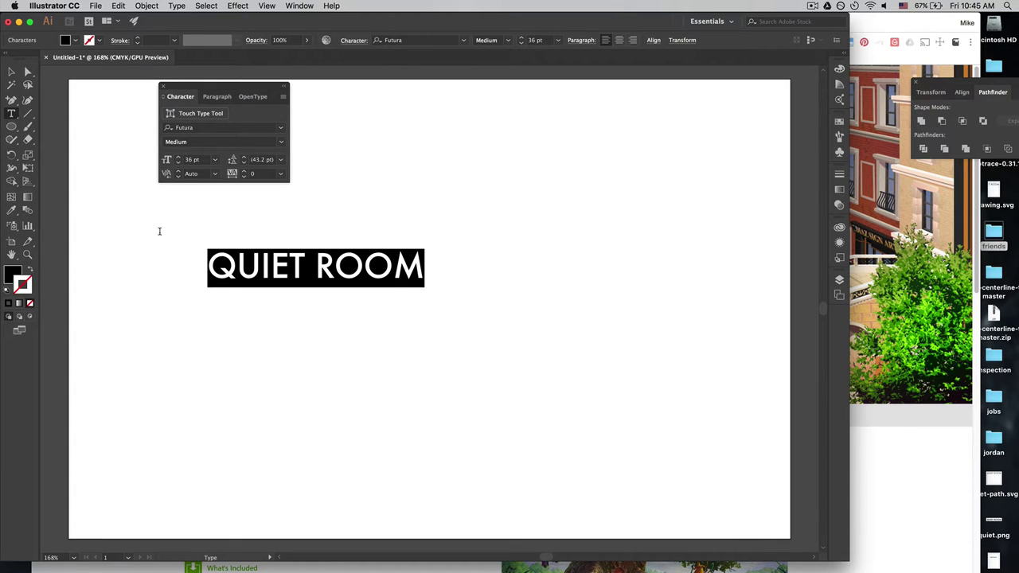
Convert the QUIET ROOM text to outlines with Type > Create Outlines
{"action": "left_click", "coordinate": [11, 71]}
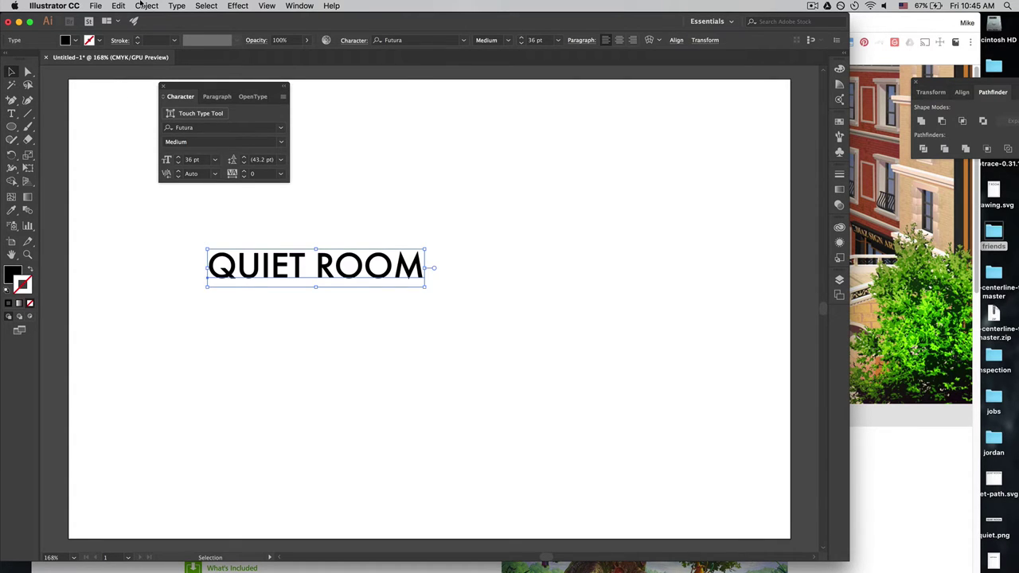
{"action": "left_click", "coordinate": [144, 5]}
{"action": "mouse_move", "coordinate": [163, 19]}
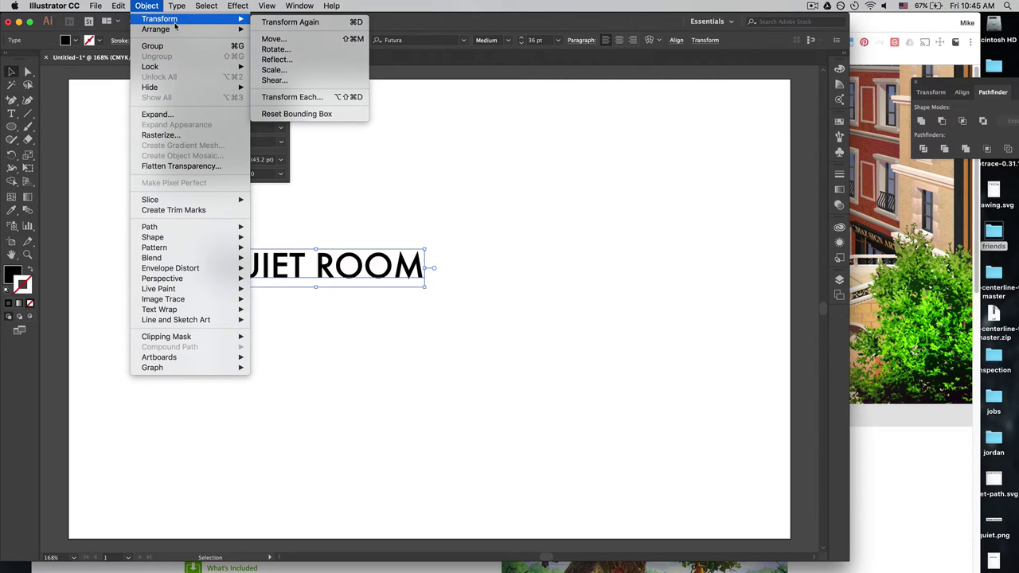
{"action": "mouse_move", "coordinate": [210, 232]}
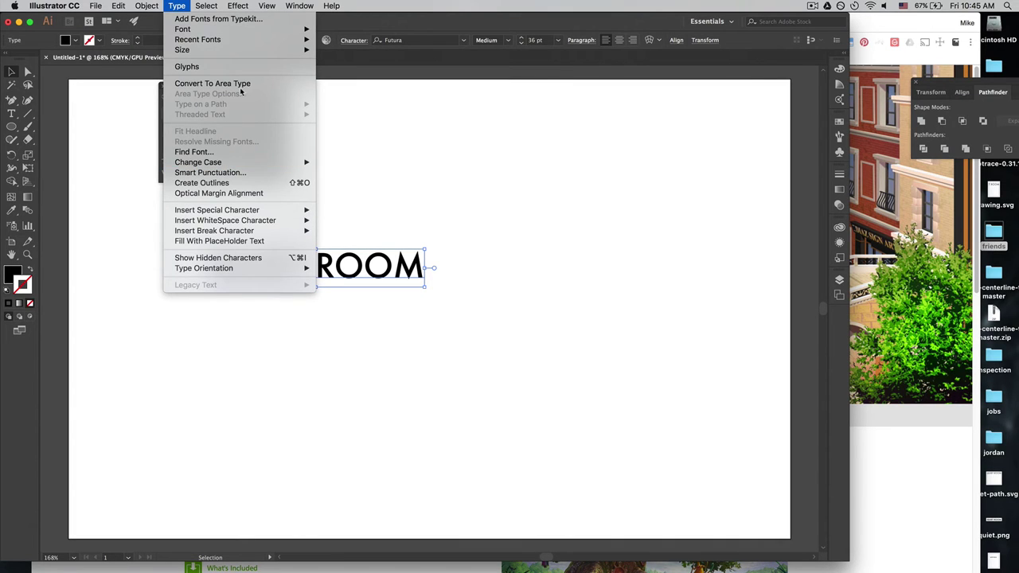
{"action": "left_click", "coordinate": [246, 184]}
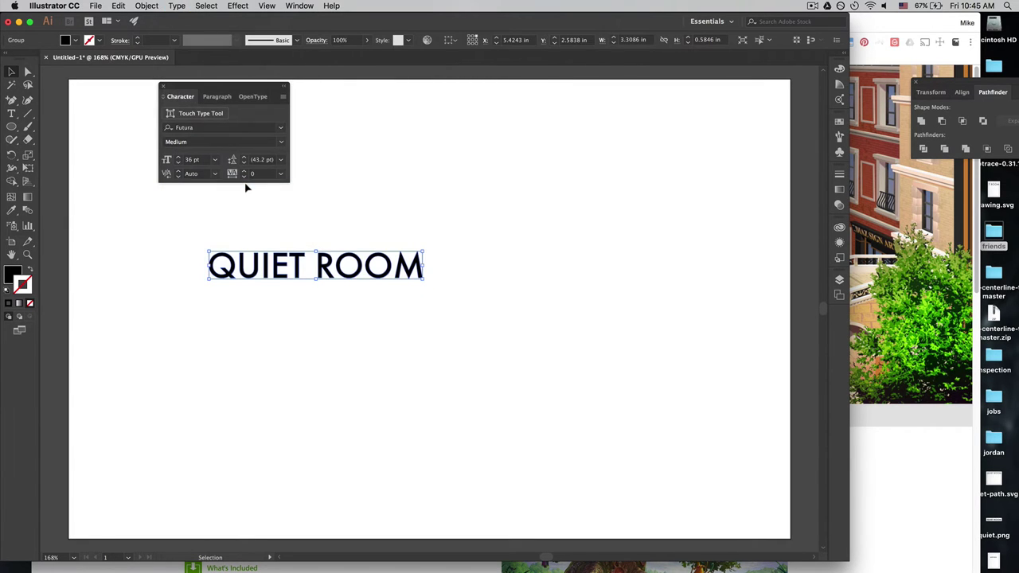
Zoom in to inspect the R's anchor points and inner bowl, then reselect the whole group
{"action": "left_click", "coordinate": [314, 312]}
{"action": "key", "text": "a"}
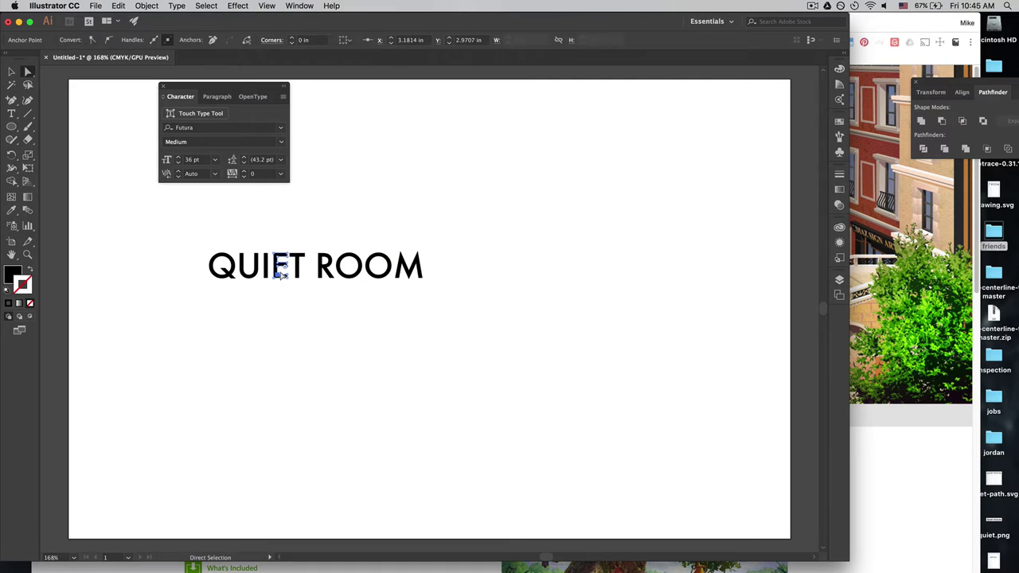
{"action": "key", "text": "z"}
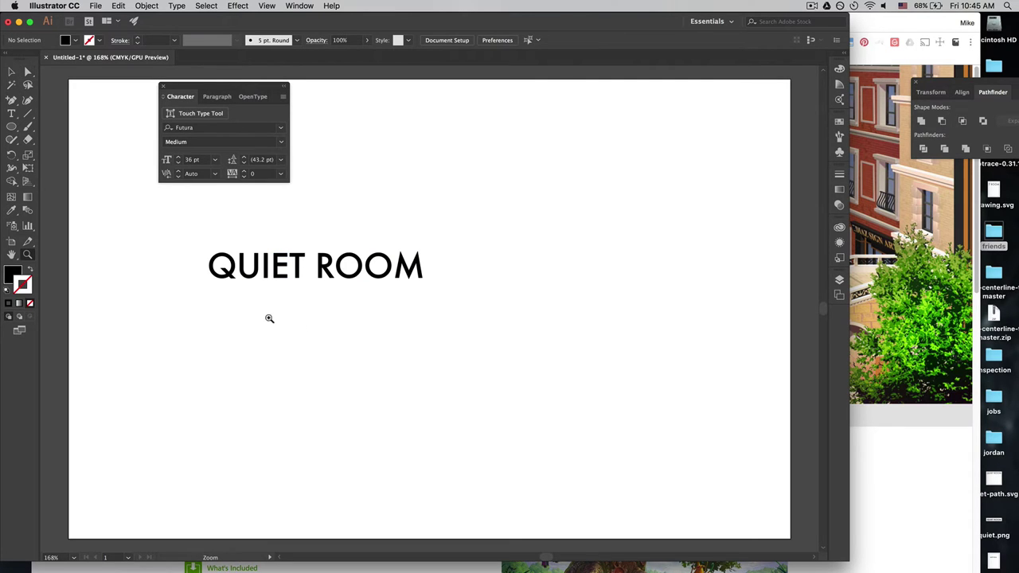
{"action": "left_click_drag", "start_coordinate": [269, 318], "coordinate": [416, 234]}
{"action": "key", "text": "a"}
{"action": "left_click", "coordinate": [398, 208]}
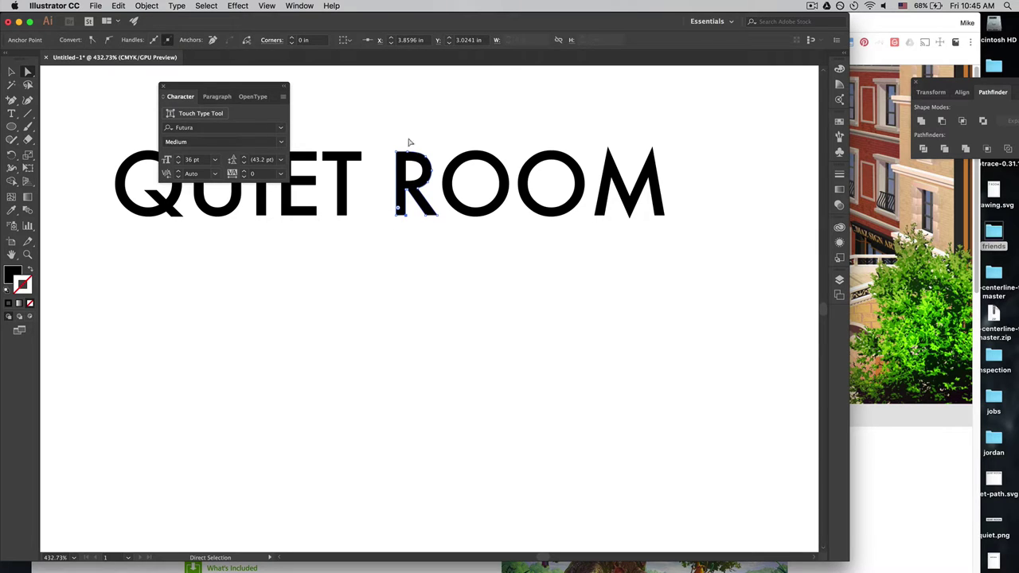
{"action": "left_click", "coordinate": [416, 183]}
{"action": "key", "text": "v"}
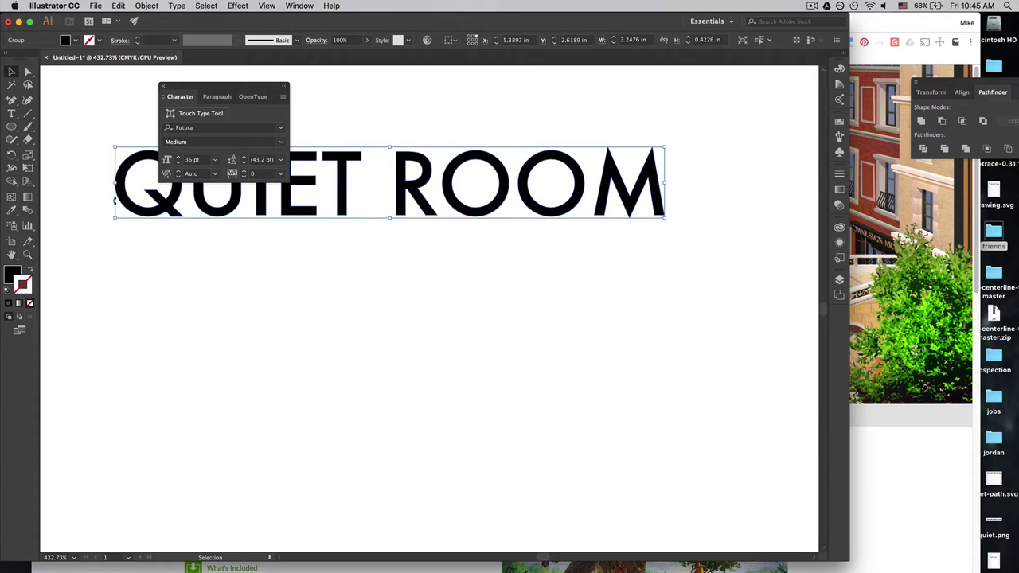
Swap the letters to no fill with a black stroke of .125 in (9 pt)
{"action": "left_click", "coordinate": [30, 270]}
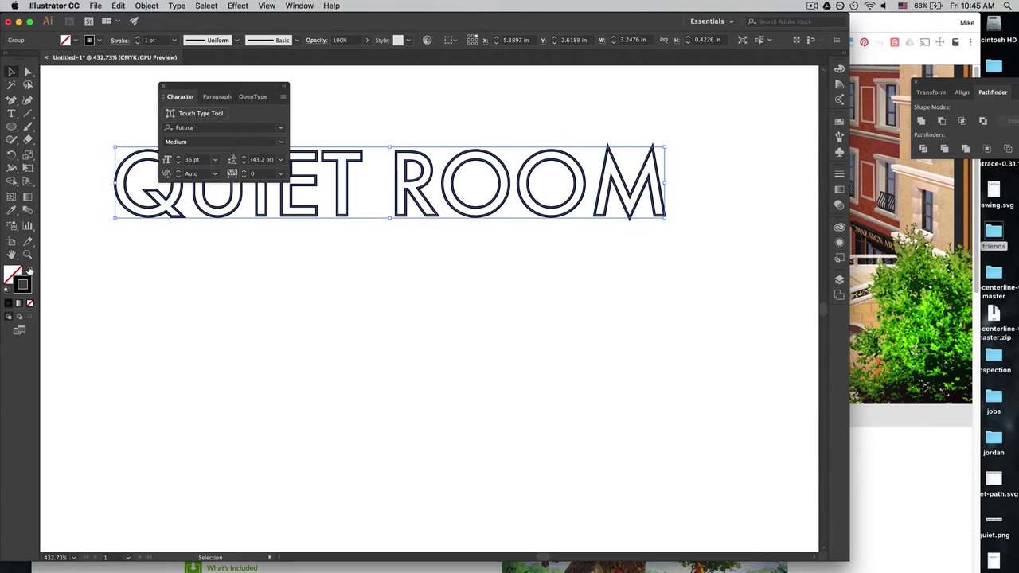
{"action": "left_click", "coordinate": [222, 266]}
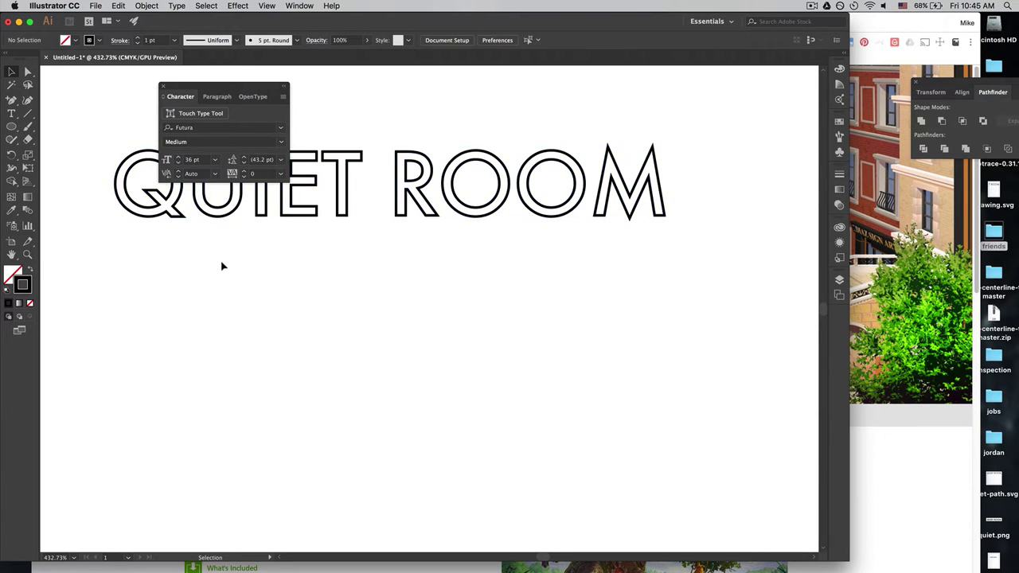
{"action": "left_click", "coordinate": [412, 168]}
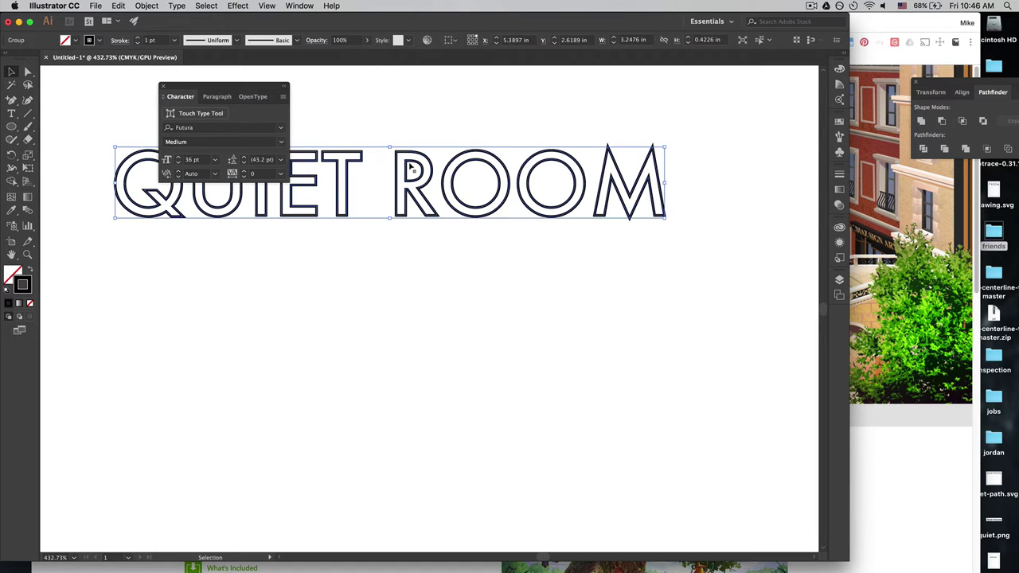
{"action": "left_click", "coordinate": [149, 40]}
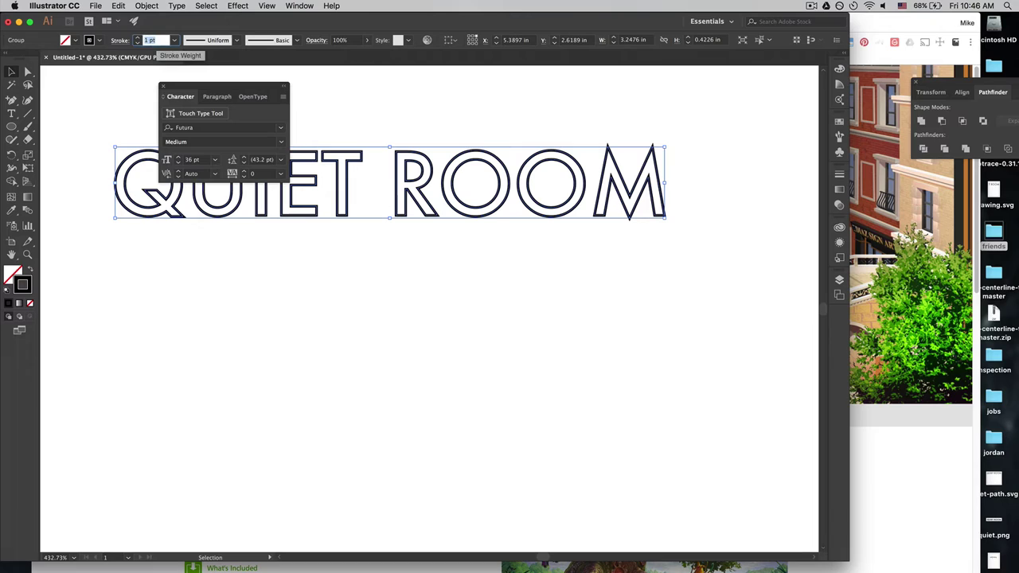
{"action": "type", "text": ".125in"}
{"action": "key", "text": "Tab"}
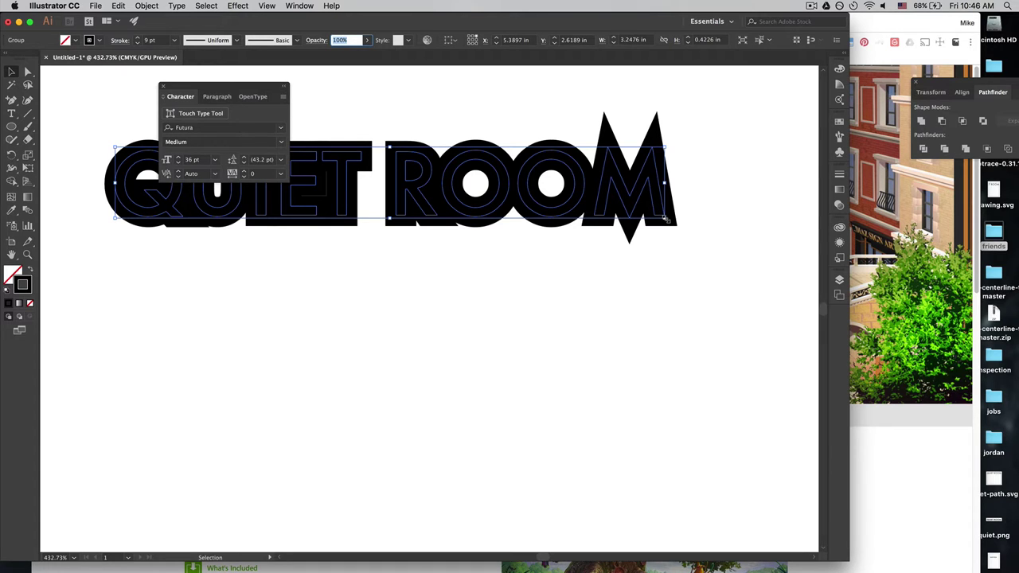
Scale the outlined lettering up to about 9.8 in wide and zoom out to see it all
{"action": "left_click_drag", "start_coordinate": [665, 220], "coordinate": [972, 496]}
{"action": "key", "text": "z"}
{"action": "left_click", "coordinate": [624, 277], "text": "alt"}
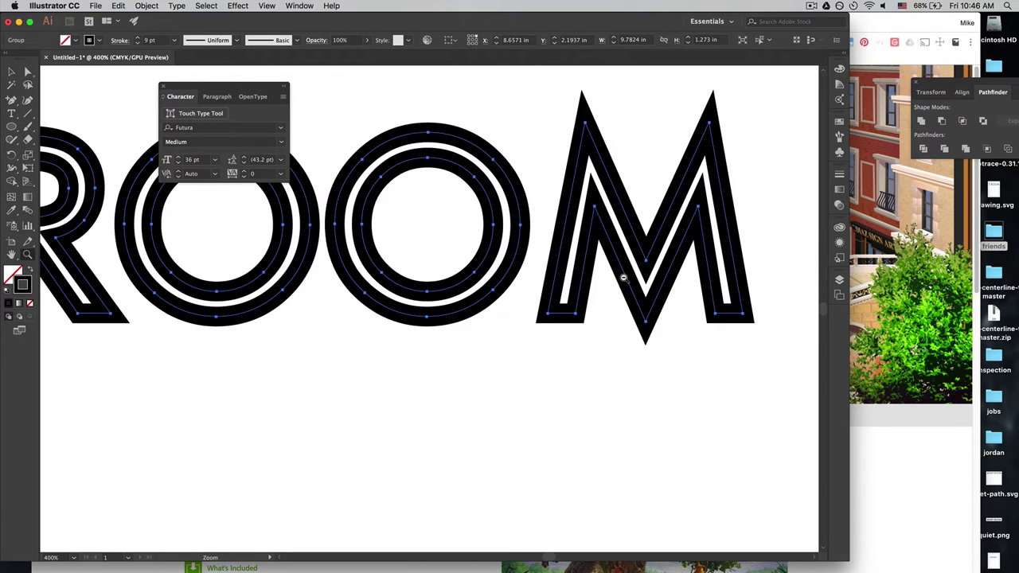
{"action": "left_click", "coordinate": [425, 294], "text": "alt"}
{"action": "left_click", "coordinate": [425, 296], "text": "alt"}
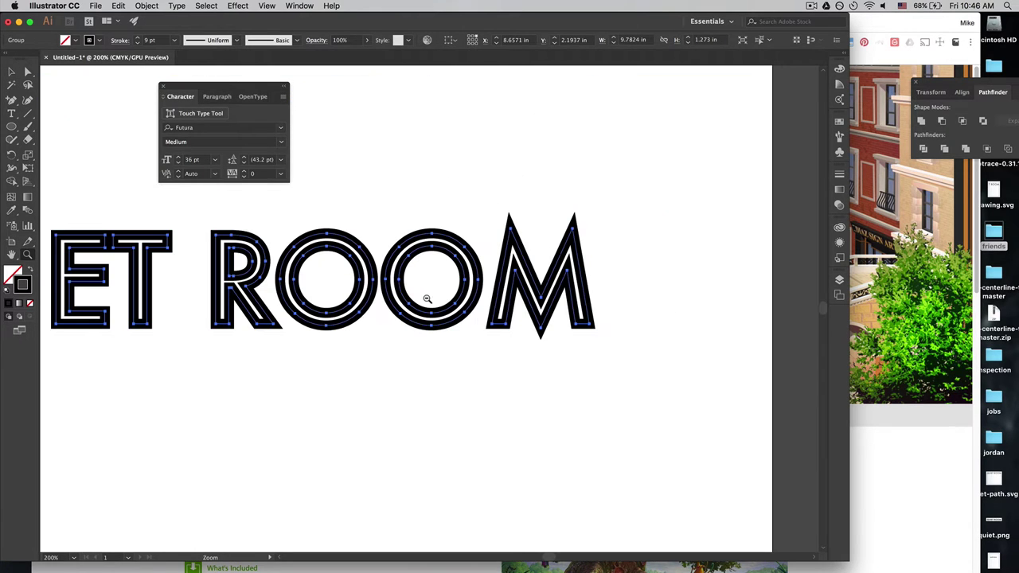
{"action": "left_click", "coordinate": [359, 401], "text": "alt"}
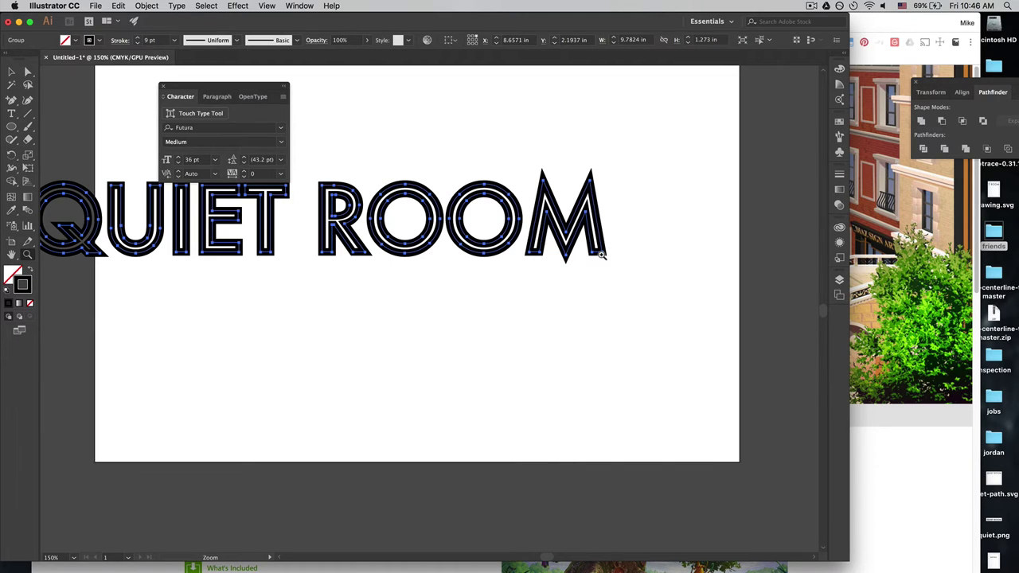
{"action": "key", "text": "v"}
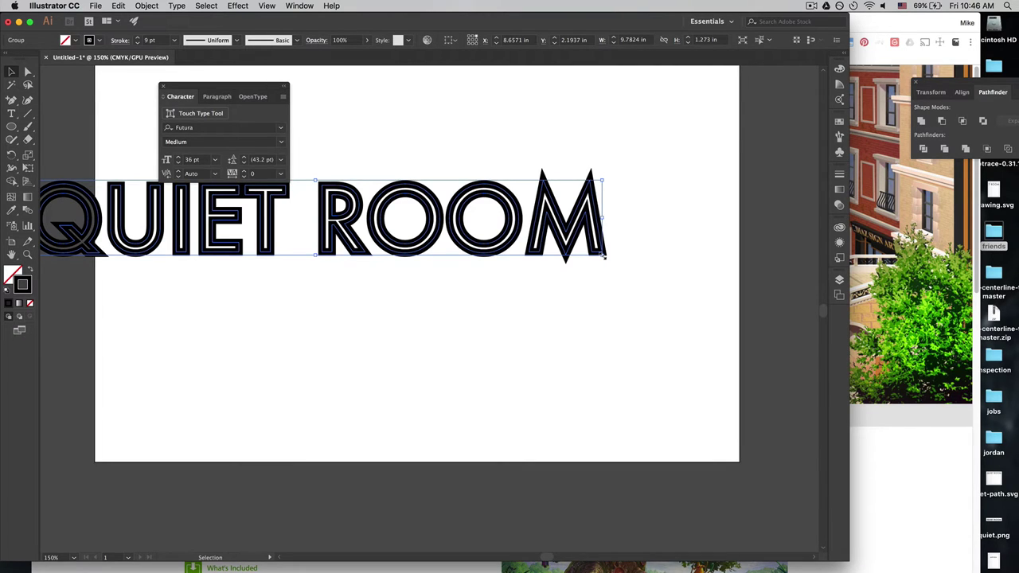
Undo back to the live QUIET ROOM text, then bring Chrome's CorelDRAW page forward
{"action": "key", "text": "super+z"}
{"action": "key", "text": "super+z"}
{"action": "key", "text": "super+z"}
{"action": "key", "text": "super+z"}
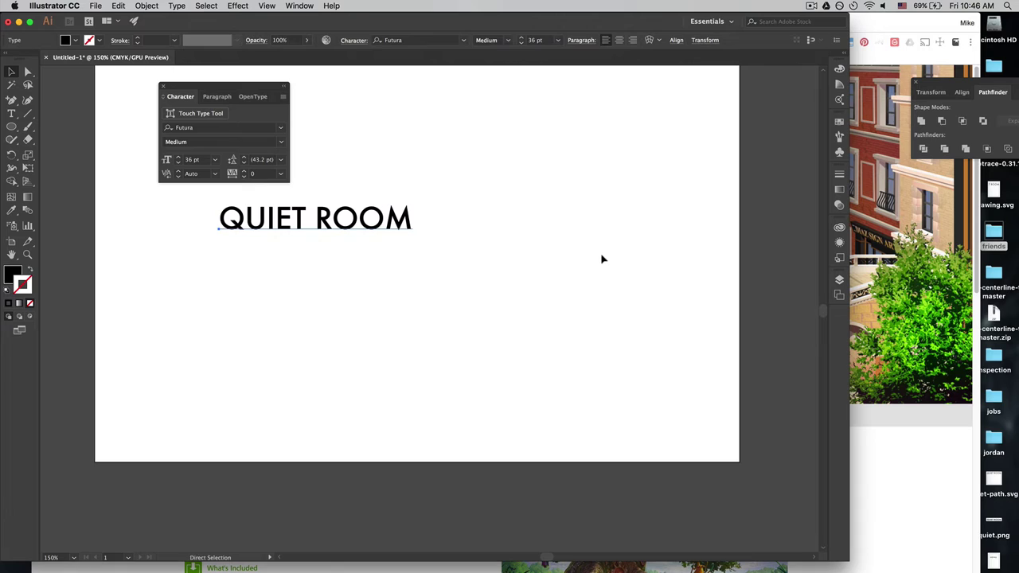
{"action": "key", "text": "v"}
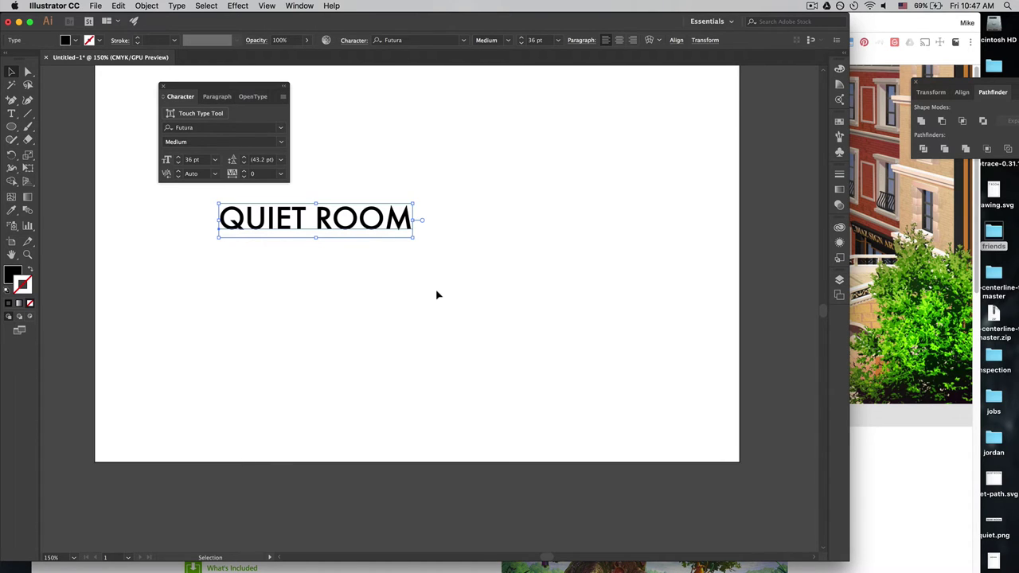
{"action": "left_click", "coordinate": [938, 497]}
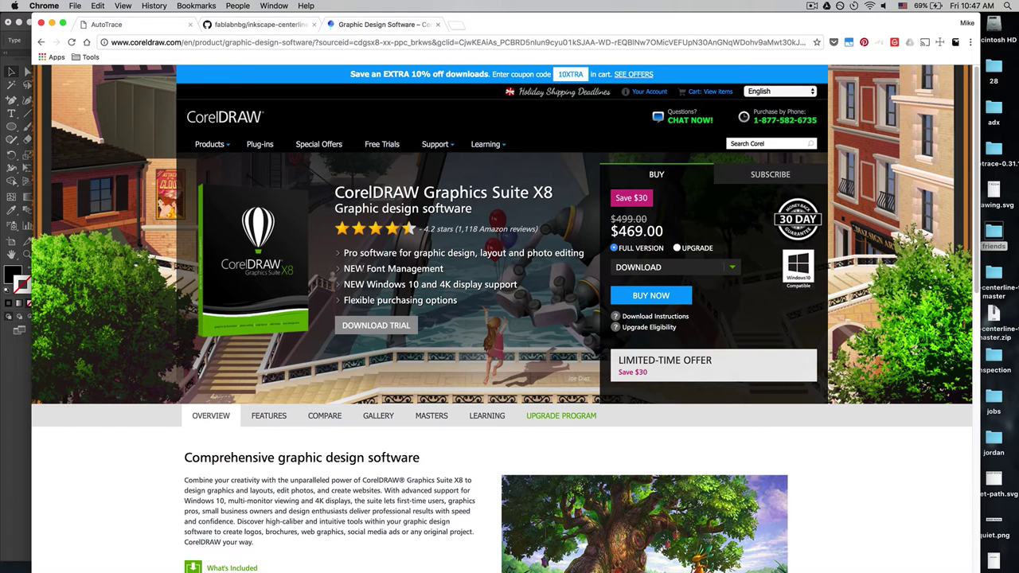
Highlight the CorelDRAW suite's $469.00 price, then switch to the inkscape-centerline-trace GitHub tab
{"action": "double_click", "coordinate": [640, 231]}
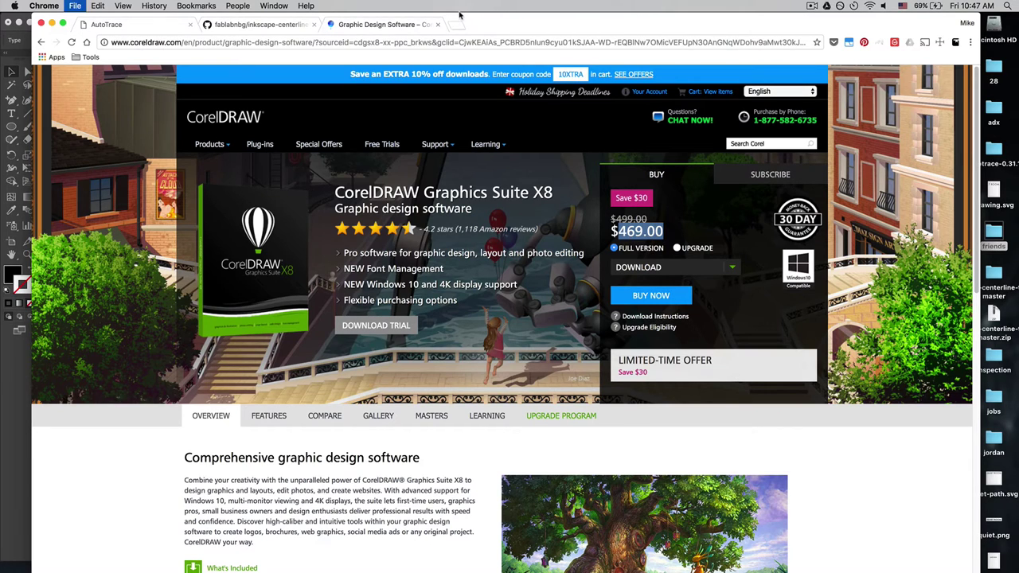
{"action": "key", "text": "ctrl+shift+Tab"}
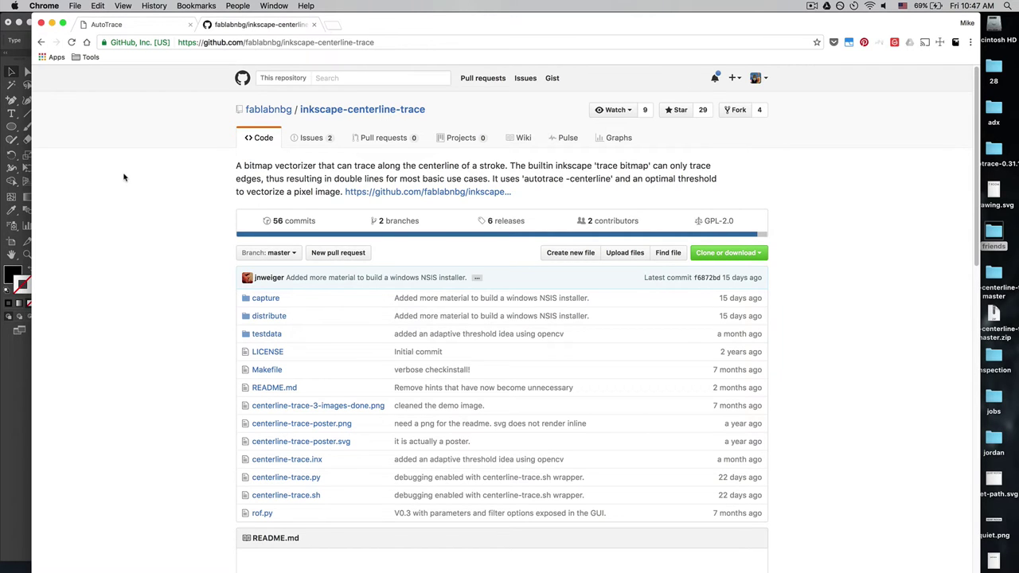
Launch Inkscape through Spotlight by typing 'in'
{"action": "key", "text": "super+space"}
{"action": "type", "text": "in"}
{"action": "key", "text": "Return"}
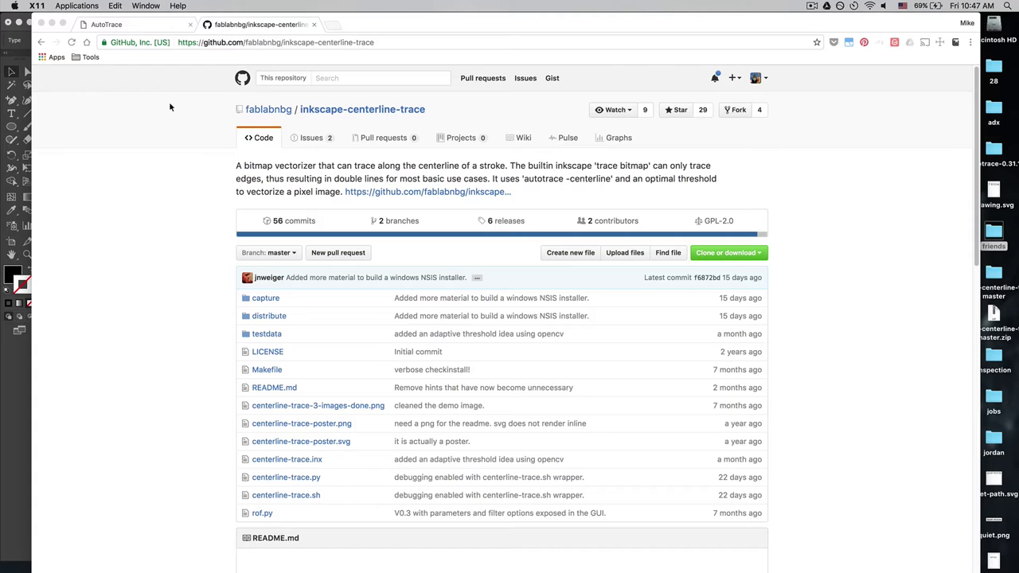
In Chrome, open the repository description's link to view its Releases page, then close it
{"action": "left_click", "coordinate": [167, 113]}
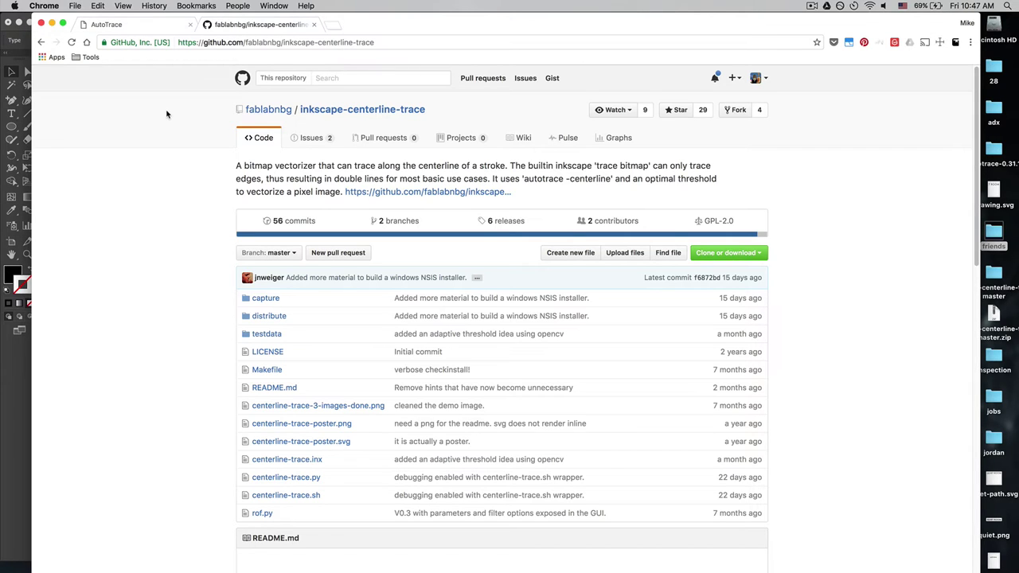
{"action": "scroll", "coordinate": [167, 114], "scroll_direction": "down", "scroll_amount": 3}
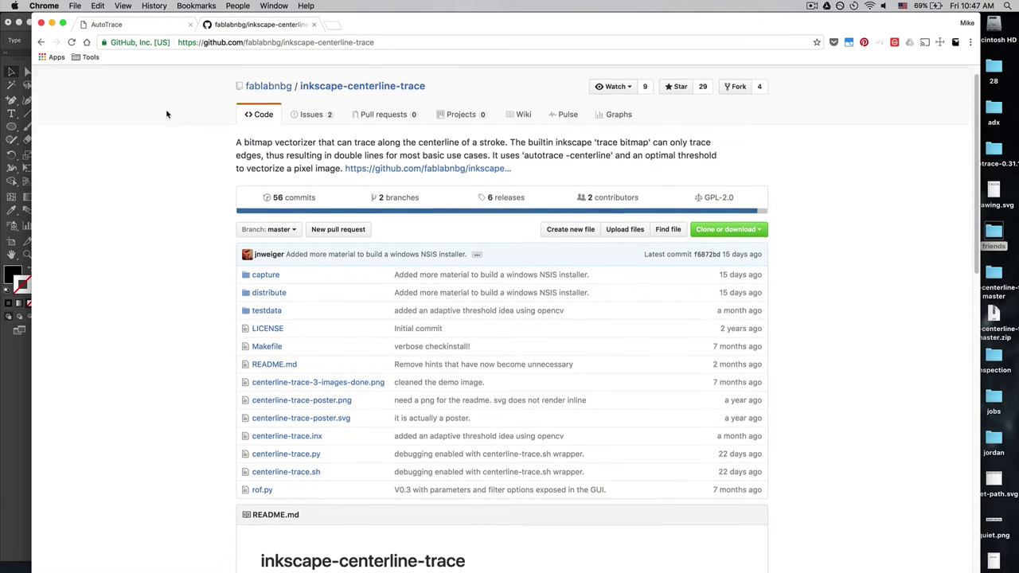
{"action": "scroll", "coordinate": [166, 114], "scroll_direction": "up", "scroll_amount": 3}
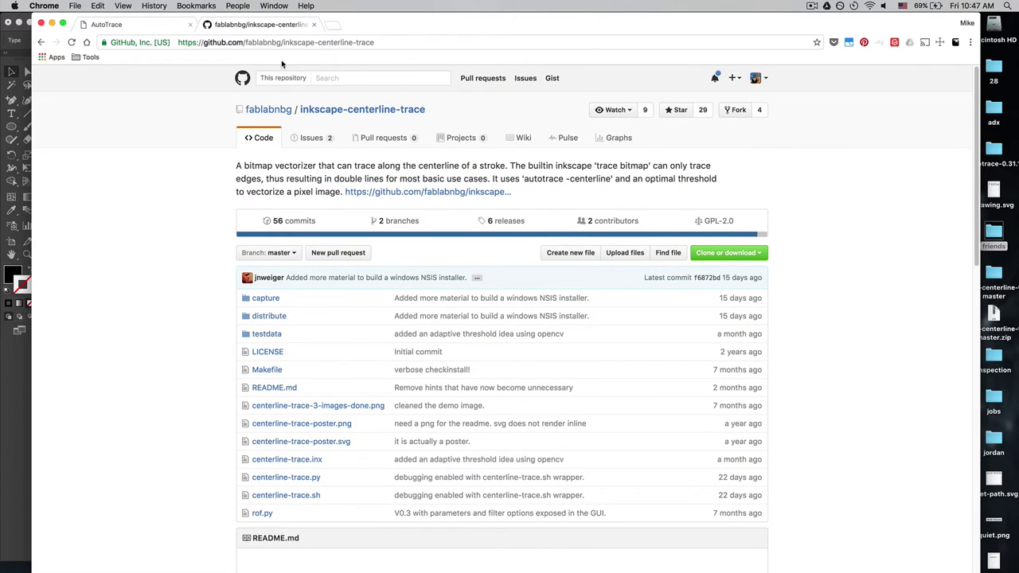
{"action": "left_click", "coordinate": [313, 43]}
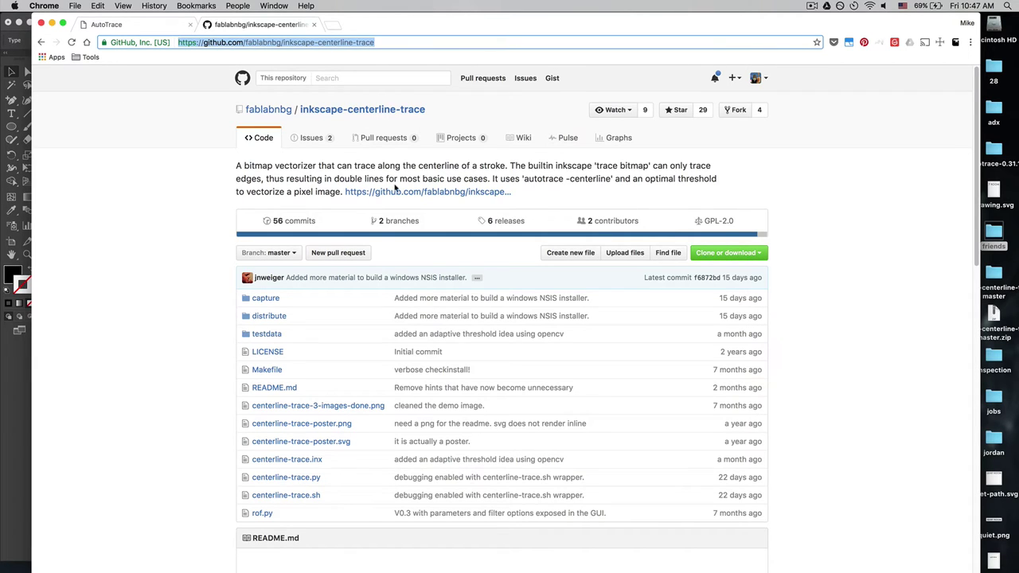
{"action": "left_click", "coordinate": [398, 192], "text": "super"}
{"action": "left_click", "coordinate": [358, 24]}
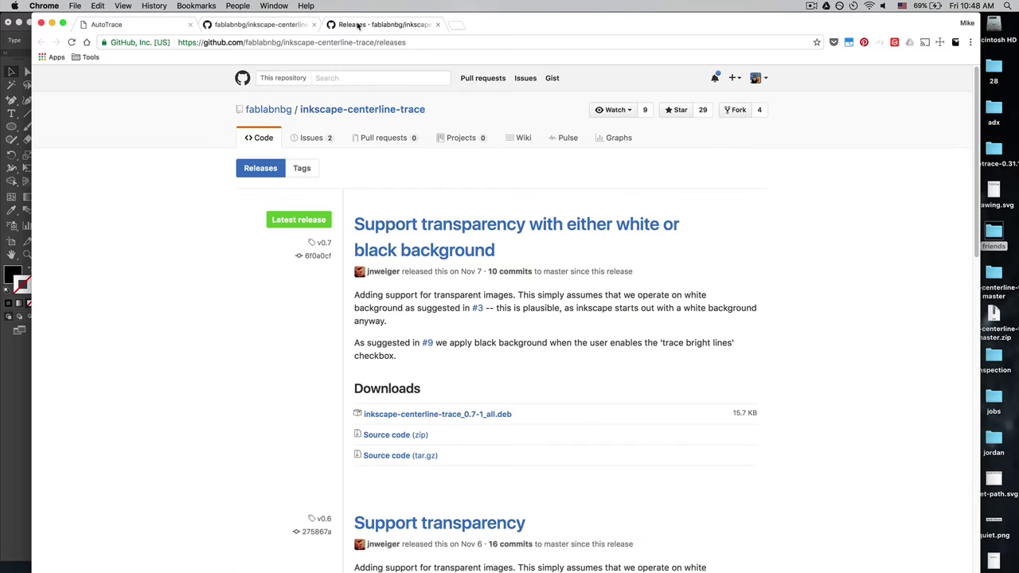
{"action": "key", "text": "super+w"}
Scroll the inkscape-centerline-trace repository down to its README on centerline tracing
{"action": "scroll", "coordinate": [149, 278], "scroll_direction": "down", "scroll_amount": 5}
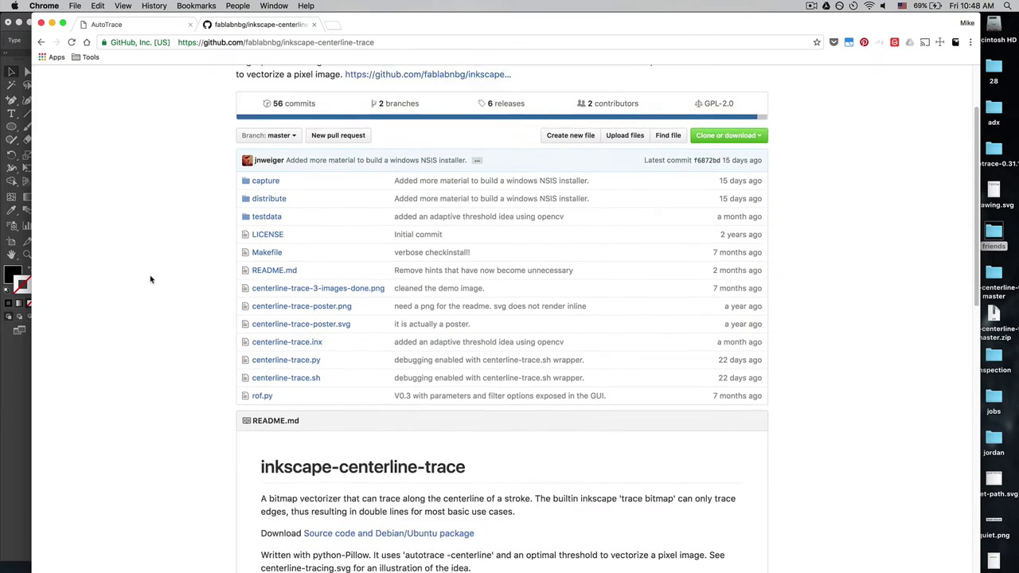
{"action": "scroll", "coordinate": [150, 279], "scroll_direction": "up", "scroll_amount": 5}
{"action": "scroll", "coordinate": [150, 279], "scroll_direction": "down", "scroll_amount": 7}
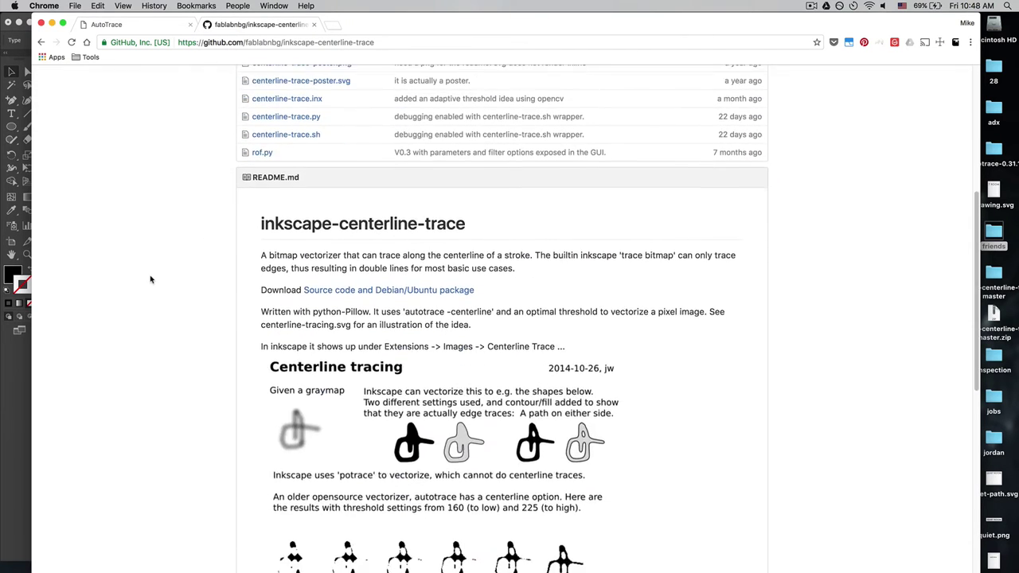
{"action": "scroll", "coordinate": [150, 279], "scroll_direction": "up", "scroll_amount": 7}
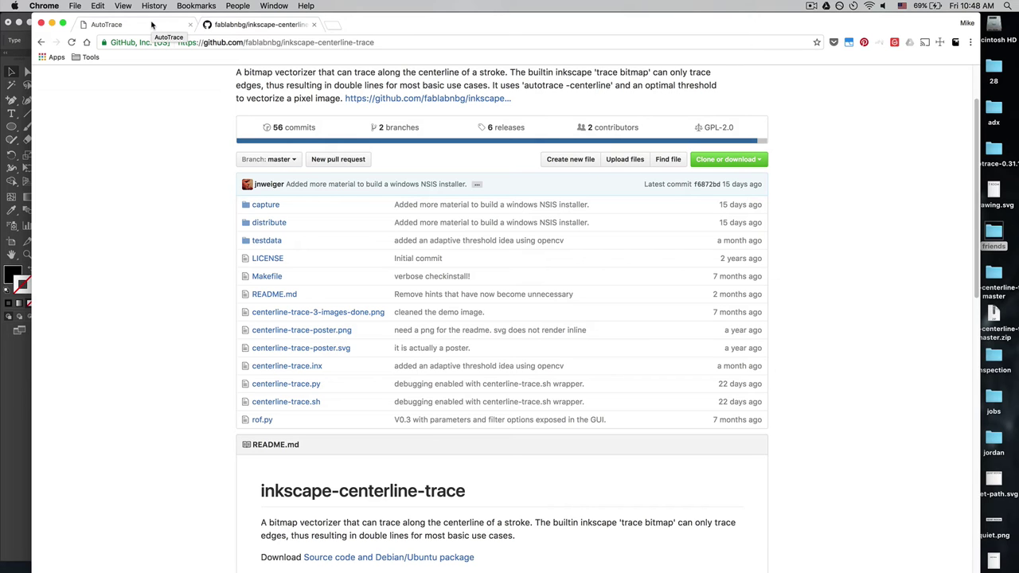
{"action": "scroll", "coordinate": [141, 262], "scroll_direction": "down", "scroll_amount": 5}
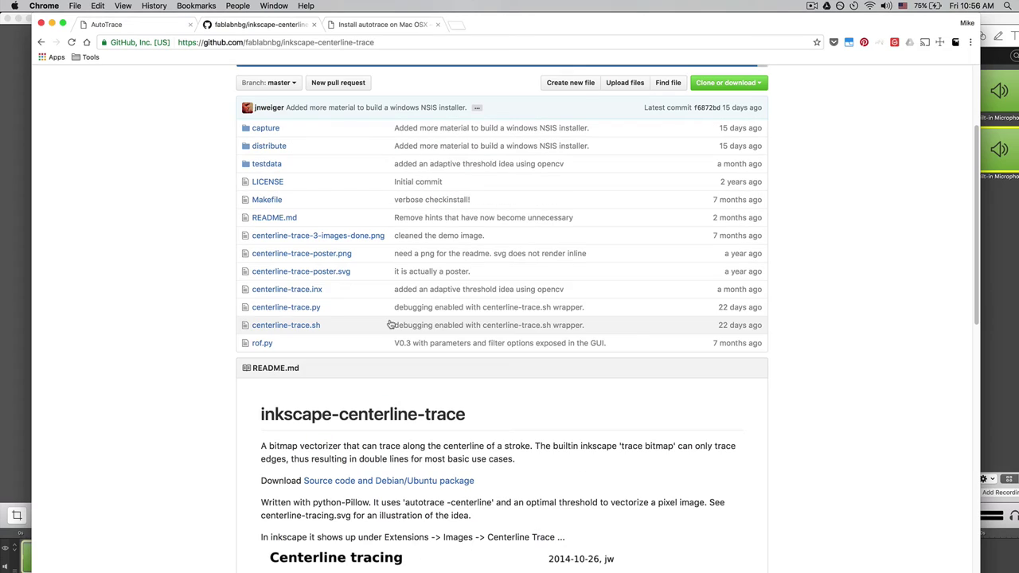
{"action": "key", "text": "super+Tab"}
{"action": "key", "text": "super+Tab"}
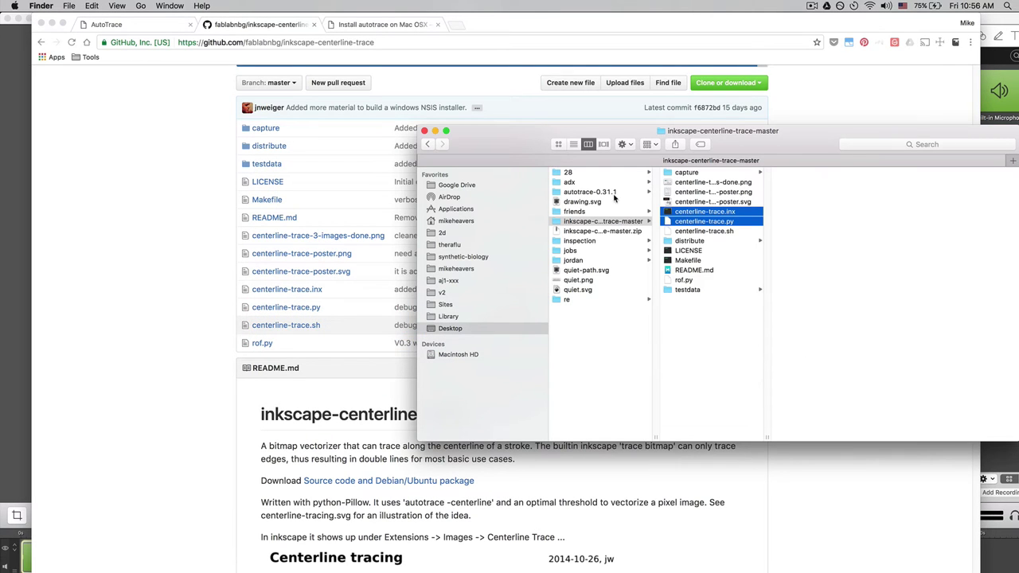
In Applications, show the package contents of the Inkscape app
{"action": "left_click", "coordinate": [443, 209]}
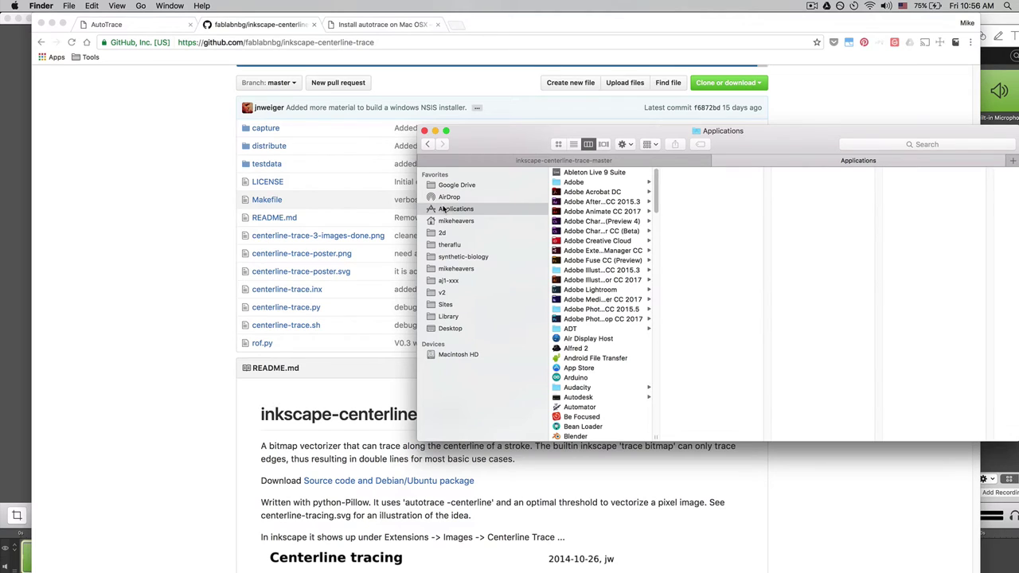
{"action": "key", "text": "Down"}
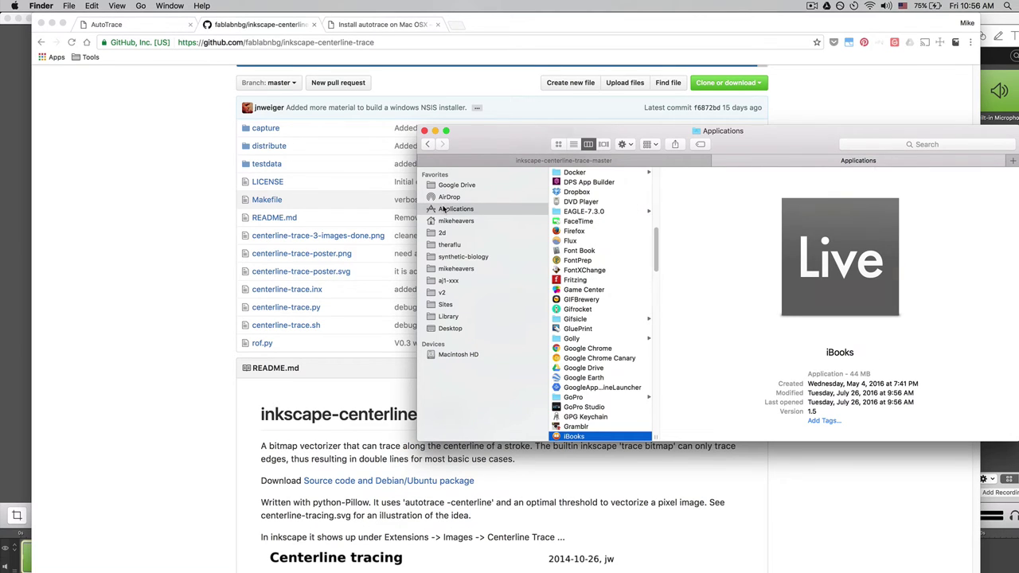
{"action": "key", "text": "Down"}
{"action": "key", "text": "Down"}
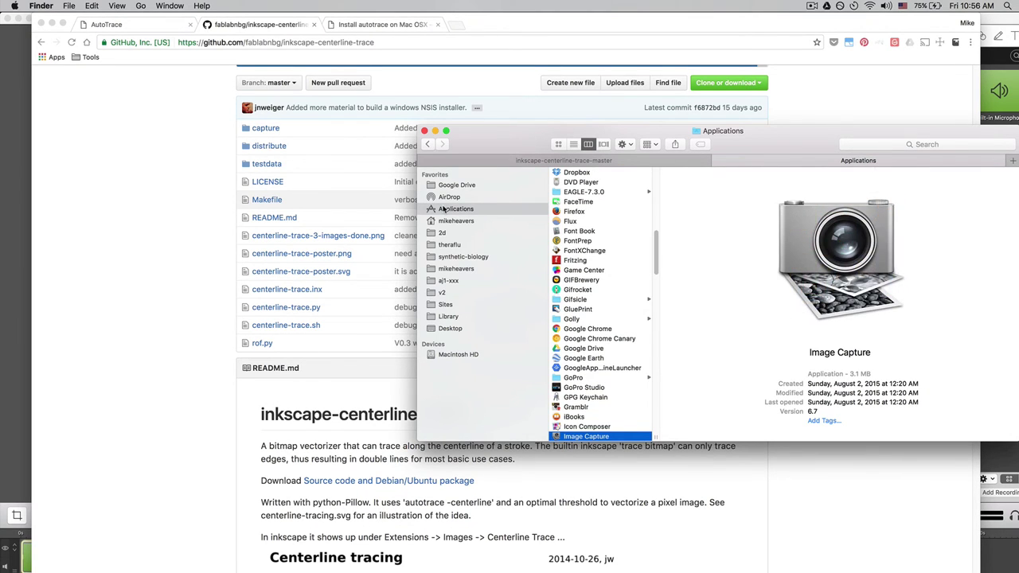
{"action": "key", "text": "Down"}
{"action": "key", "text": "Down"}
{"action": "key", "text": "Down"}
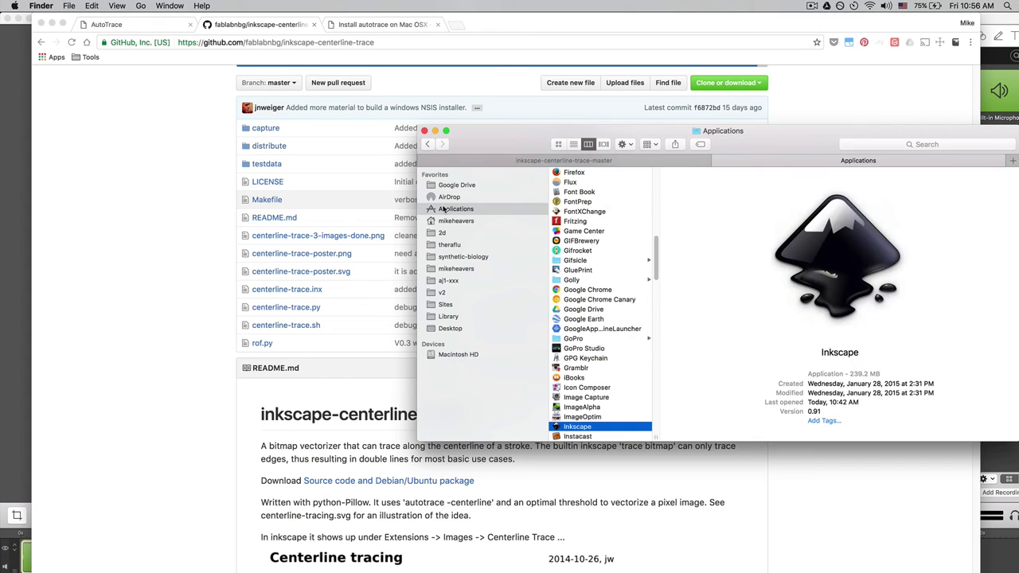
{"action": "right_click", "coordinate": [594, 429]}
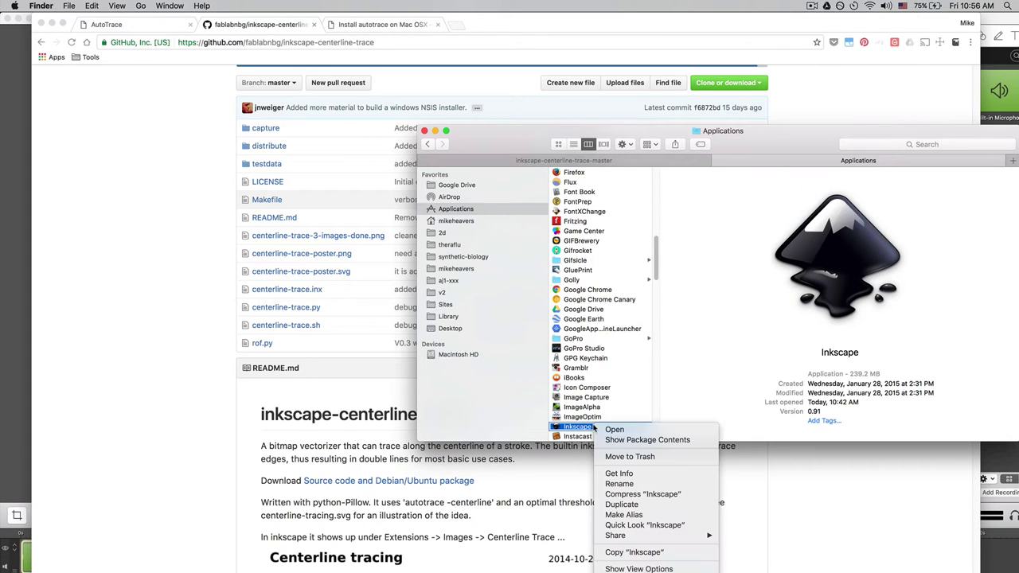
{"action": "left_click", "coordinate": [651, 439]}
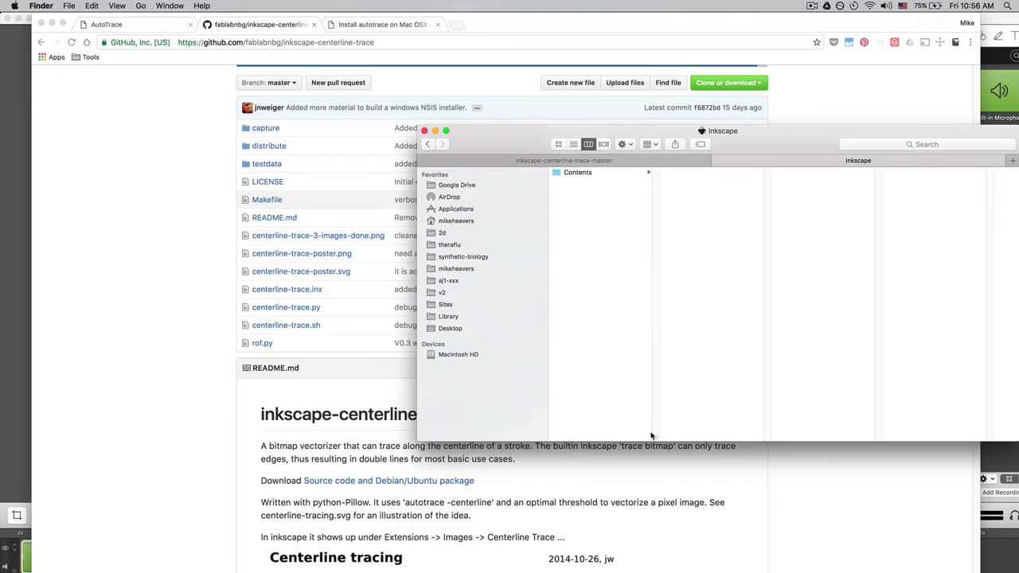
Navigate the package through Contents and Resources into the share folder
{"action": "left_click", "coordinate": [580, 177]}
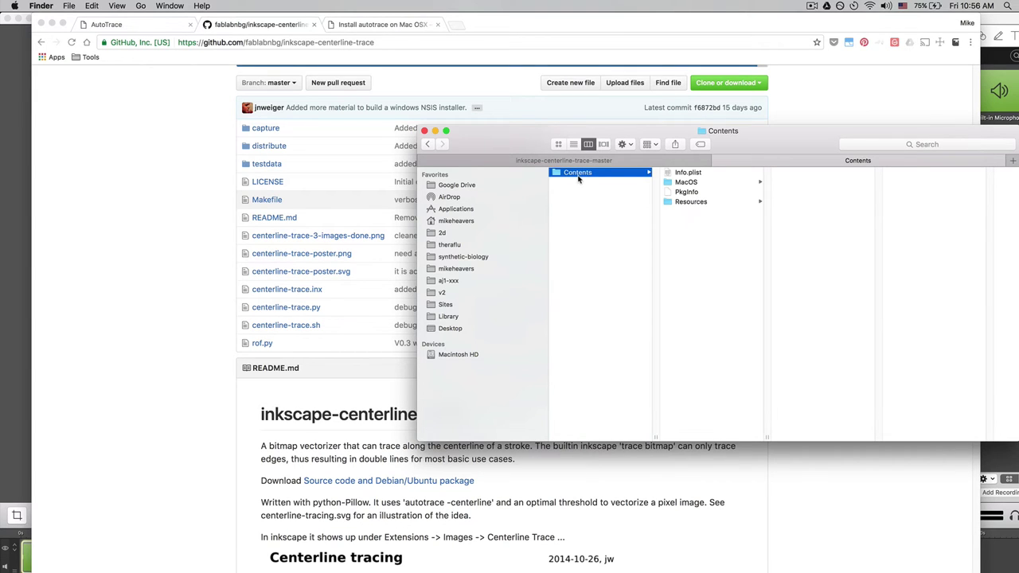
{"action": "key", "text": "Right"}
{"action": "key", "text": "Down"}
{"action": "key", "text": "Down"}
{"action": "key", "text": "Down"}
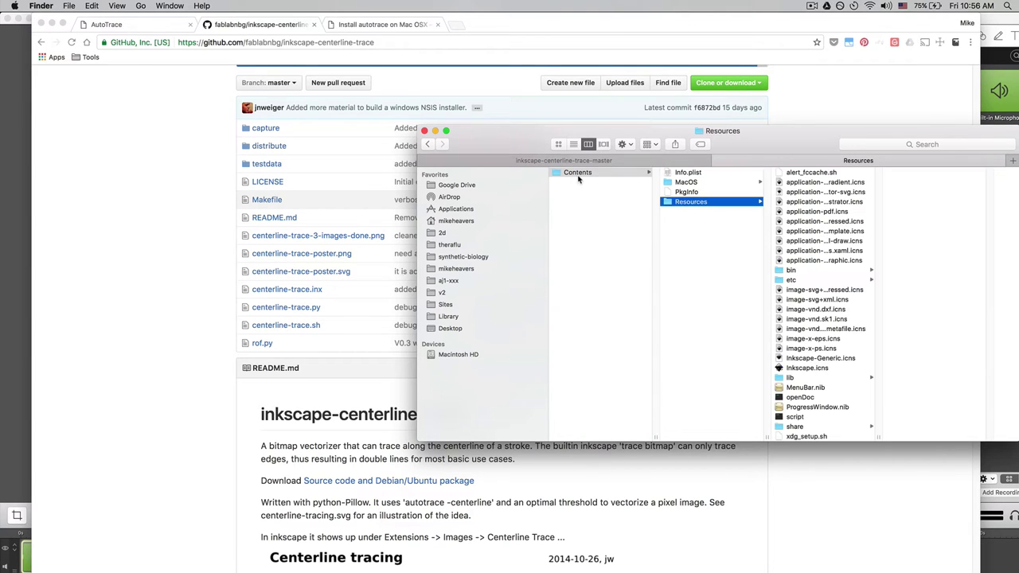
{"action": "key", "text": "Right"}
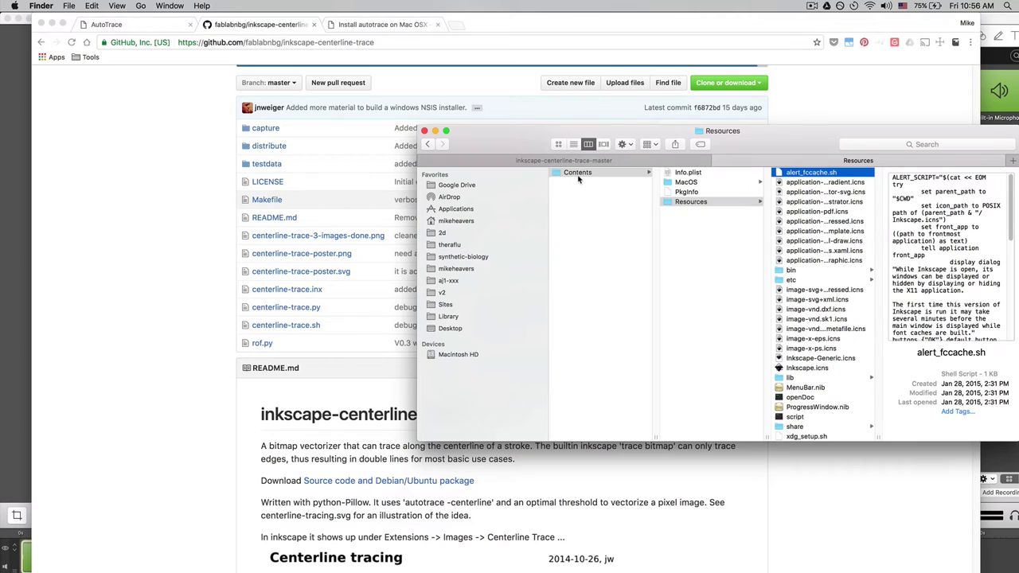
{"action": "key", "text": "s"}
{"action": "key", "text": "h"}
{"action": "key", "text": "Right"}
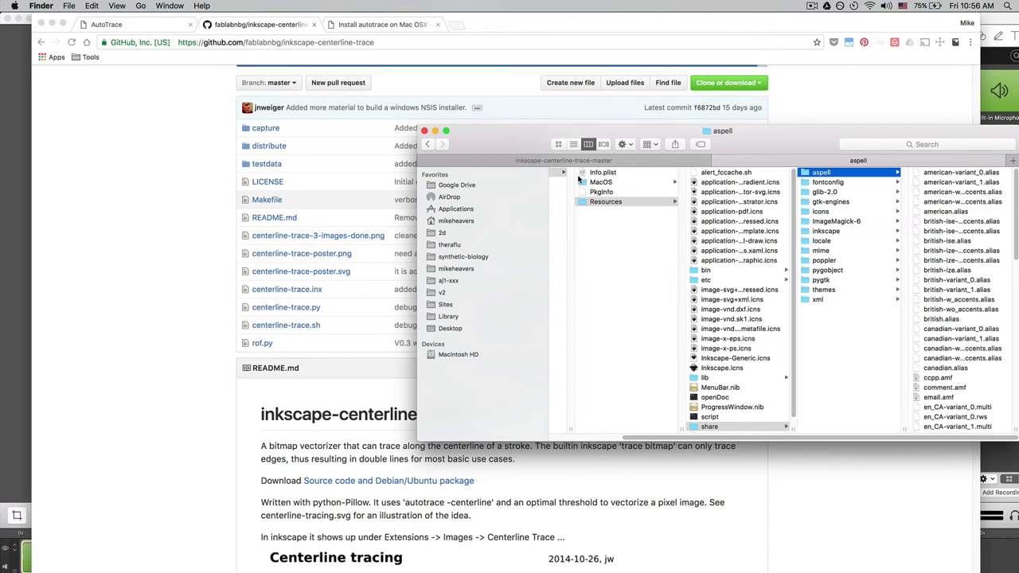
Open inkscape > extensions and scroll to the centerline-trace.inx and centerline-trace.py files
{"action": "key", "text": "i"}
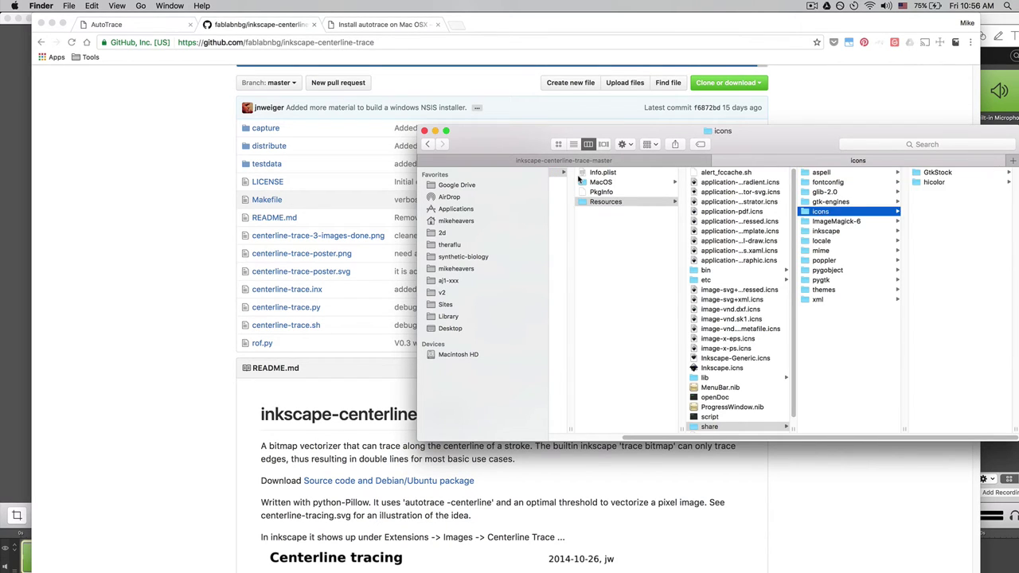
{"action": "key", "text": "n"}
{"action": "key", "text": "Right"}
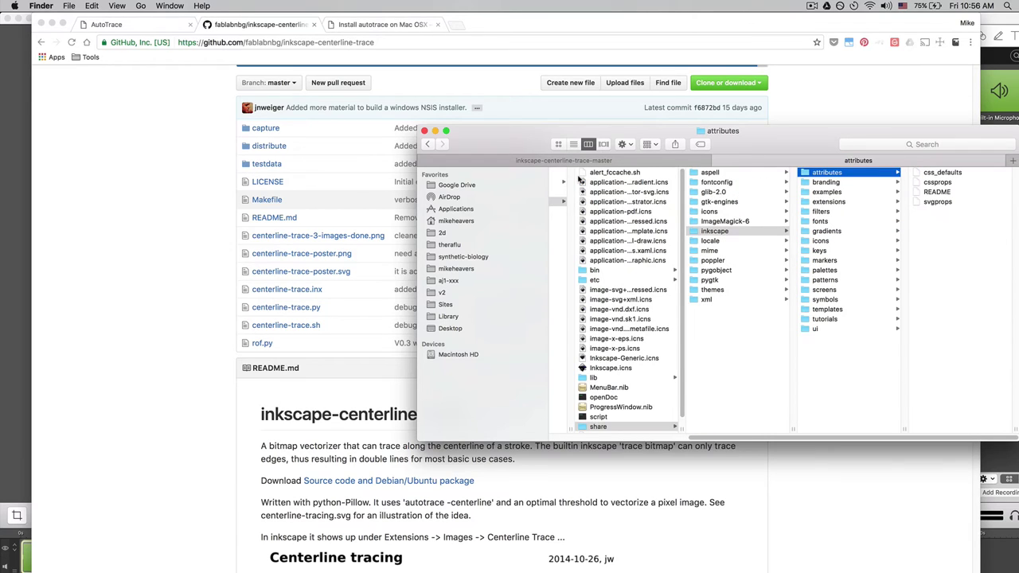
{"action": "key", "text": "Down"}
{"action": "key", "text": "Down"}
{"action": "key", "text": "Down"}
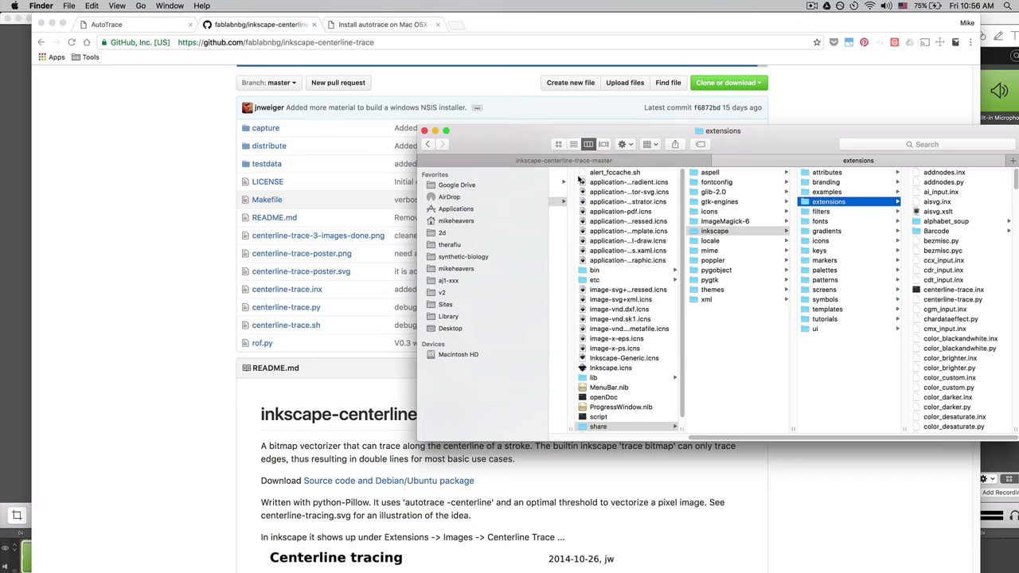
{"action": "scroll", "coordinate": [952, 253], "scroll_direction": "down", "scroll_amount": 5}
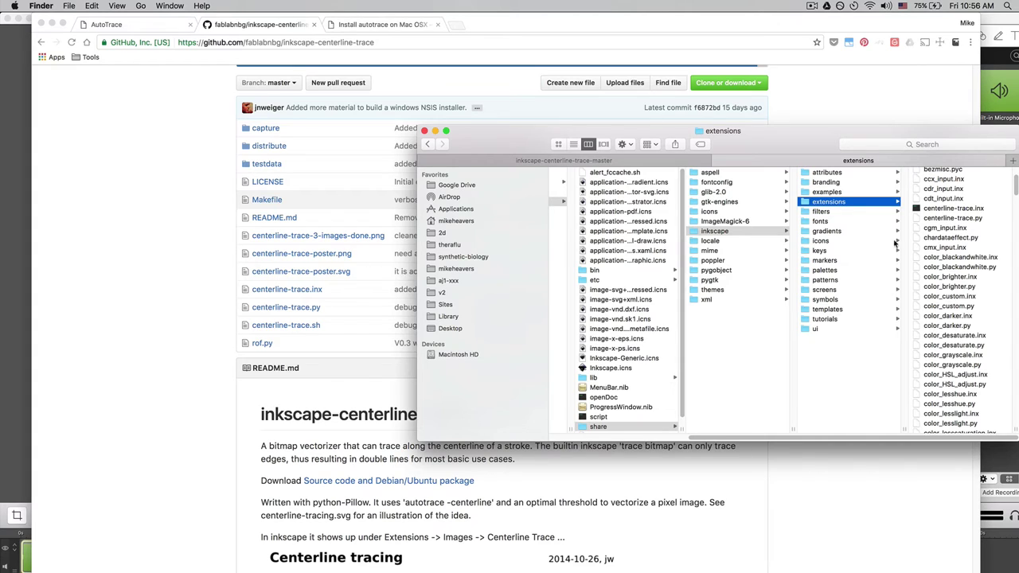
{"action": "key", "text": "super+Tab"}
Bring Inkscape's quiet.svg window forward, briefly visit Illustrator, and open the Extensions menu
{"action": "left_click", "coordinate": [689, 327]}
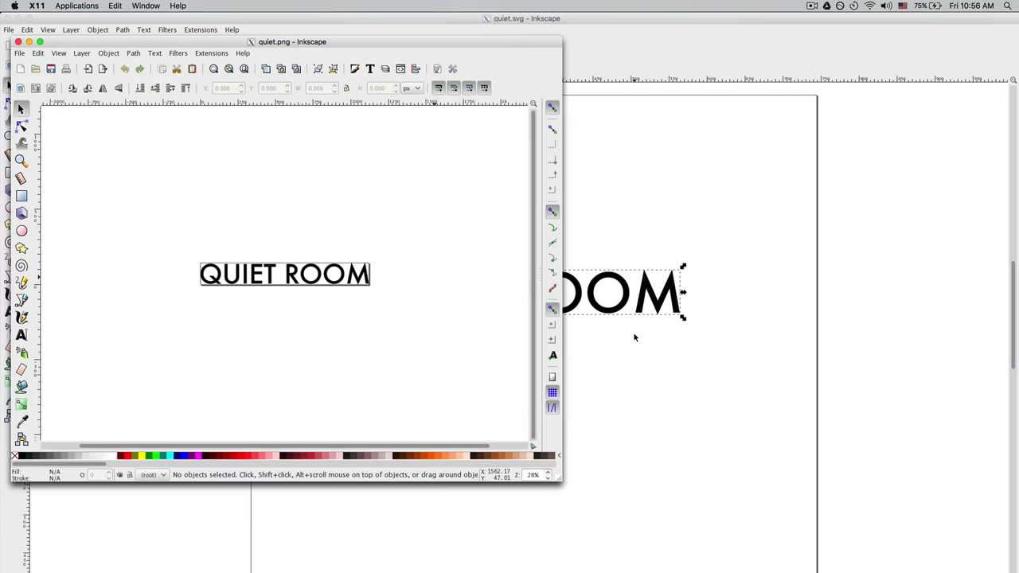
{"action": "left_click", "coordinate": [829, 522]}
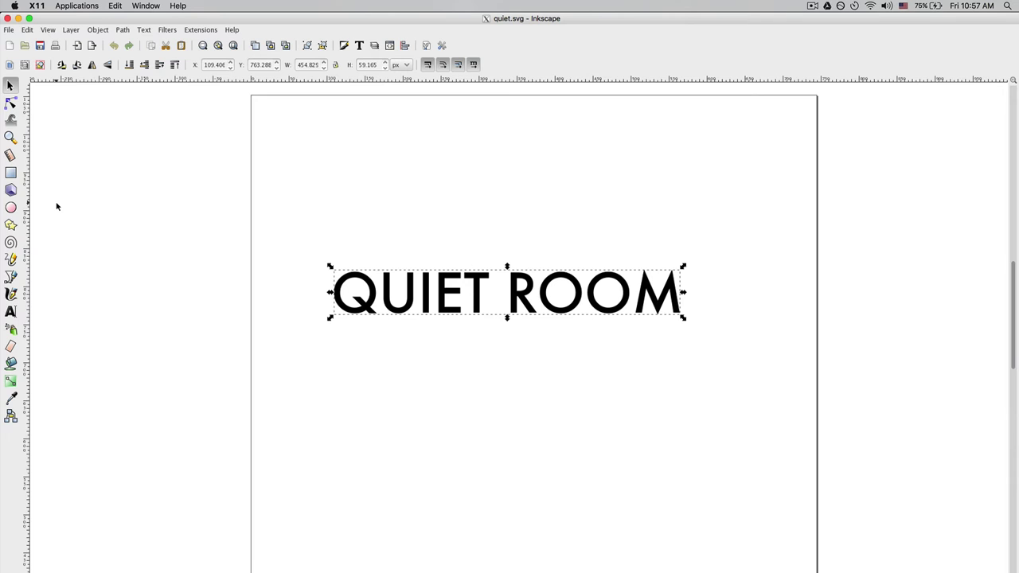
{"action": "key", "text": "super+Tab"}
{"action": "key", "text": "super+Tab"}
{"action": "key", "text": "super+Tab"}
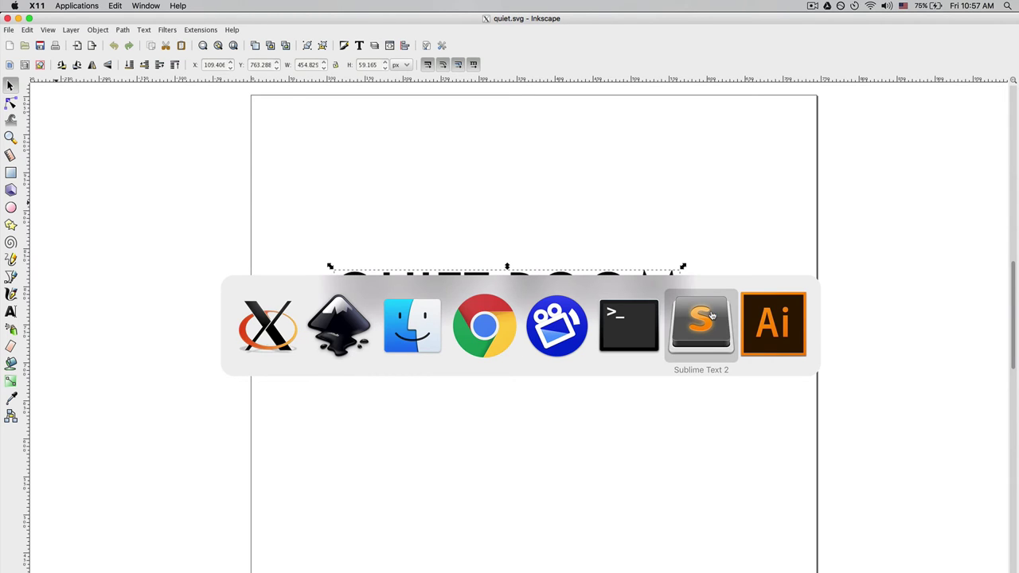
{"action": "left_click", "coordinate": [782, 320]}
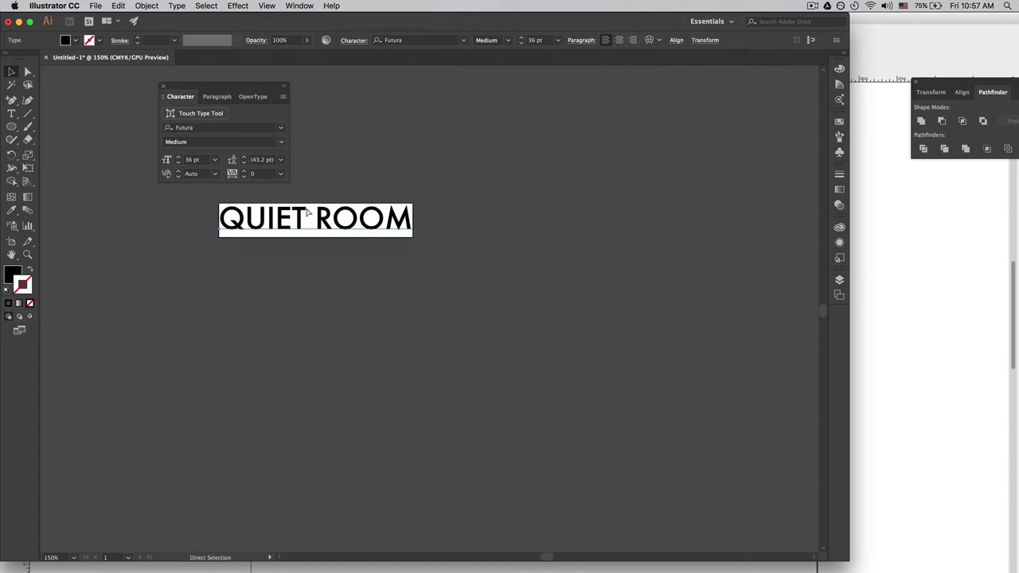
{"action": "key", "text": "super+Tab"}
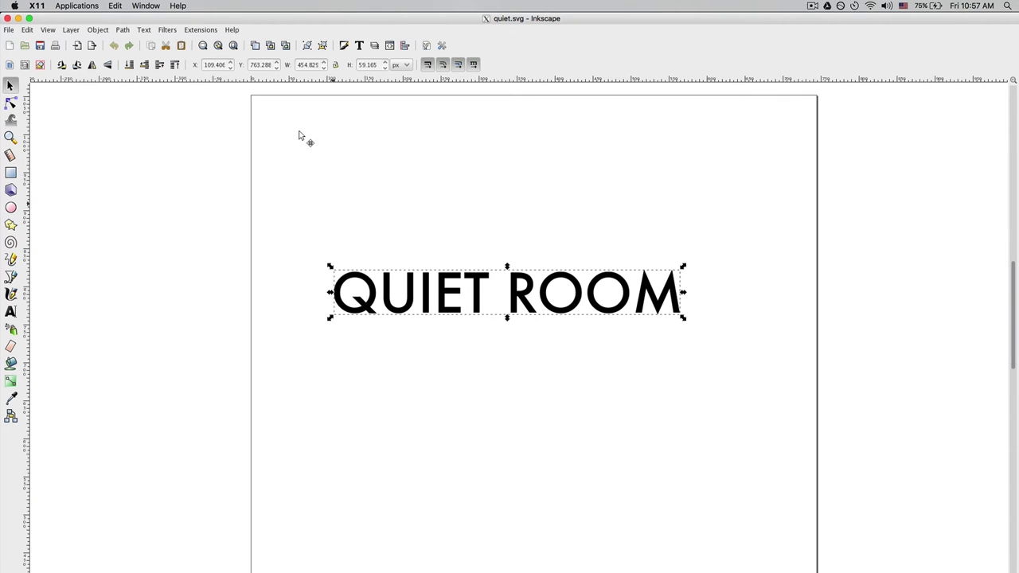
{"action": "left_click", "coordinate": [192, 30]}
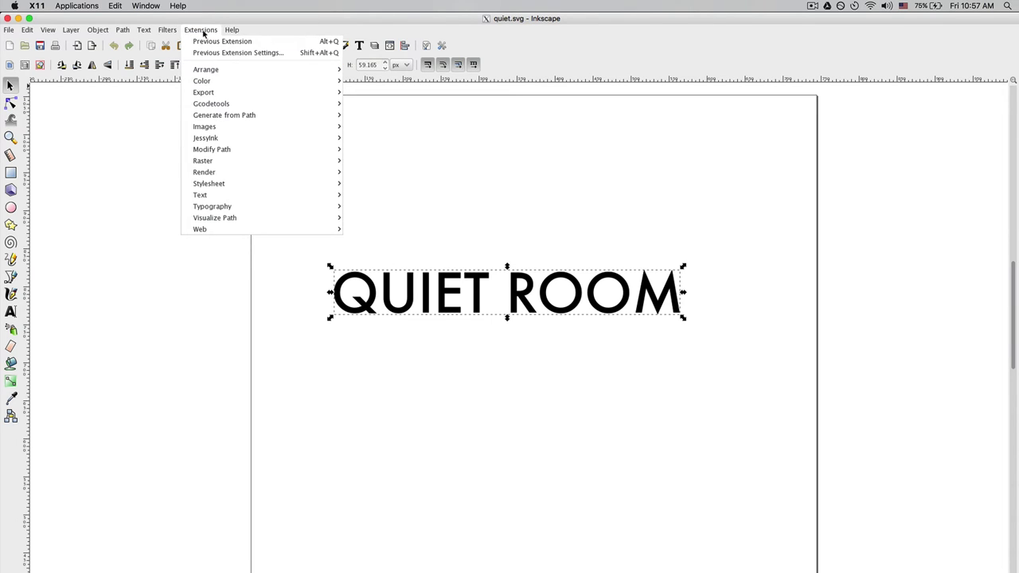
{"action": "mouse_move", "coordinate": [215, 127]}
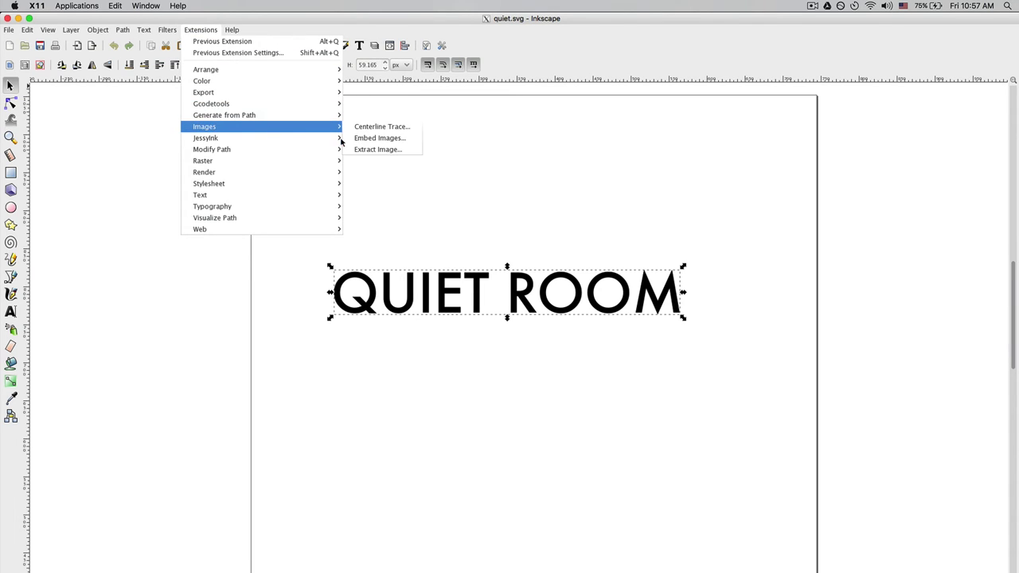
{"action": "left_click", "coordinate": [379, 128]}
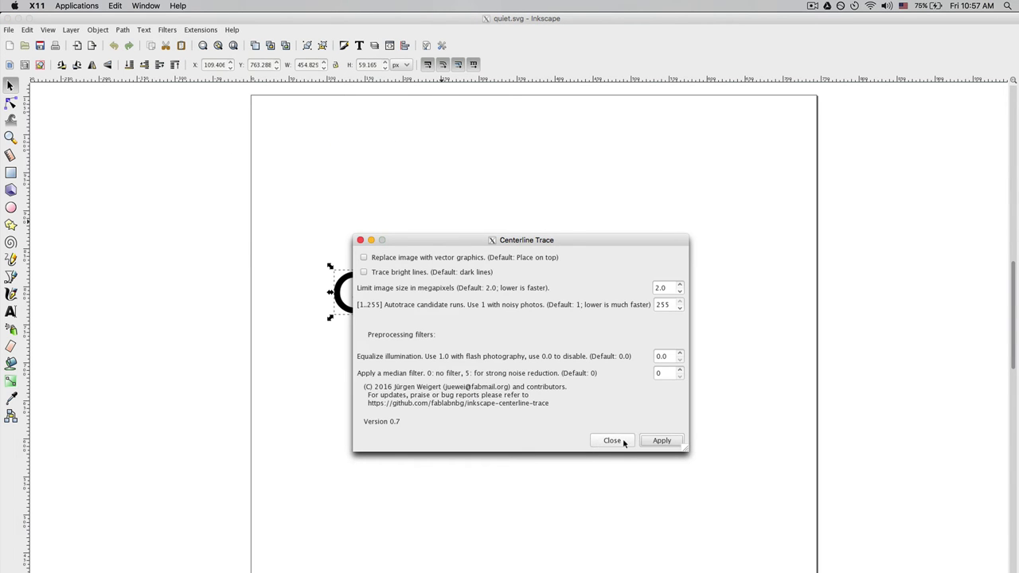
{"action": "left_click", "coordinate": [662, 441]}
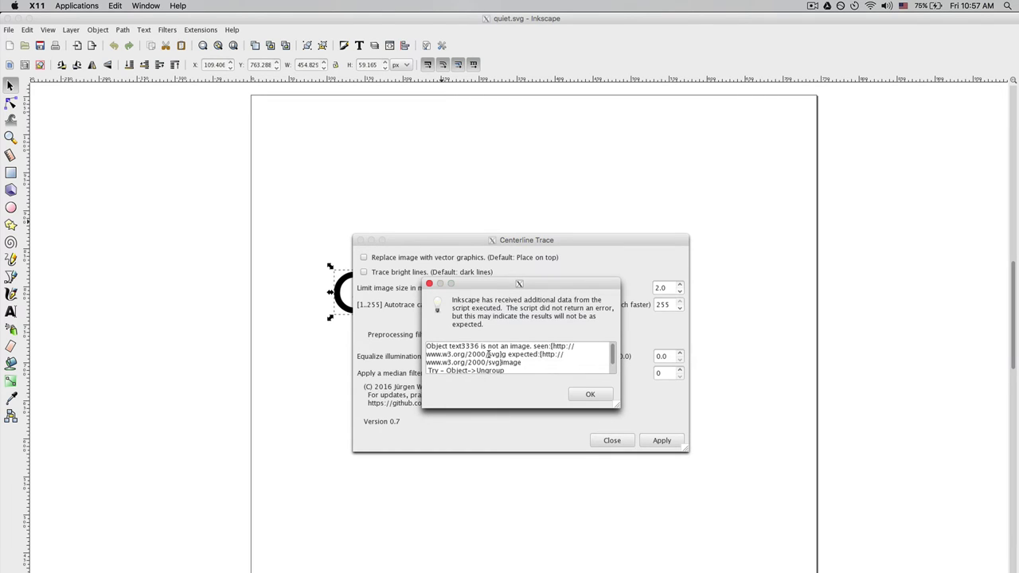
{"action": "scroll", "coordinate": [488, 354], "scroll_direction": "down", "scroll_amount": 2}
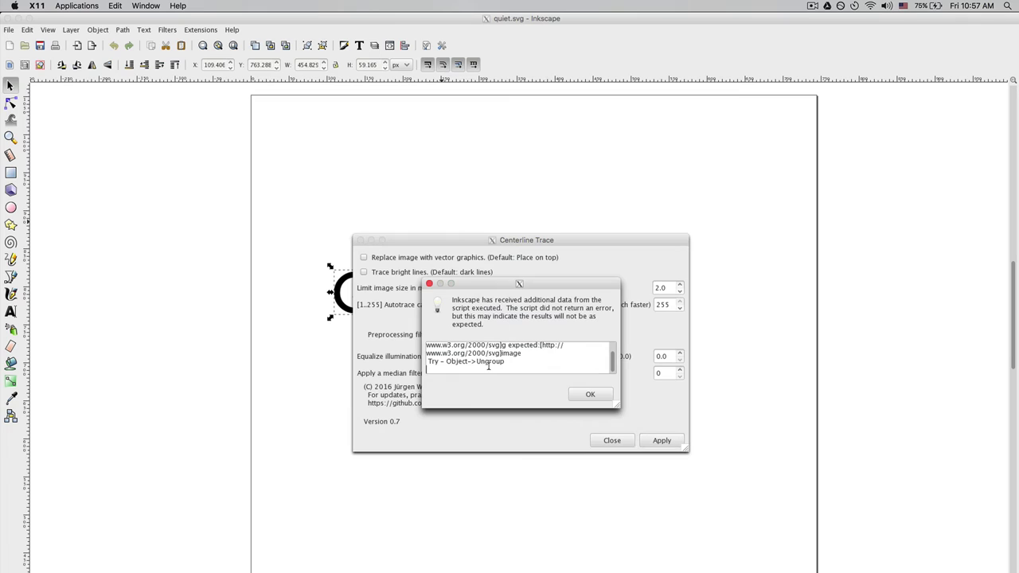
{"action": "left_click", "coordinate": [588, 394]}
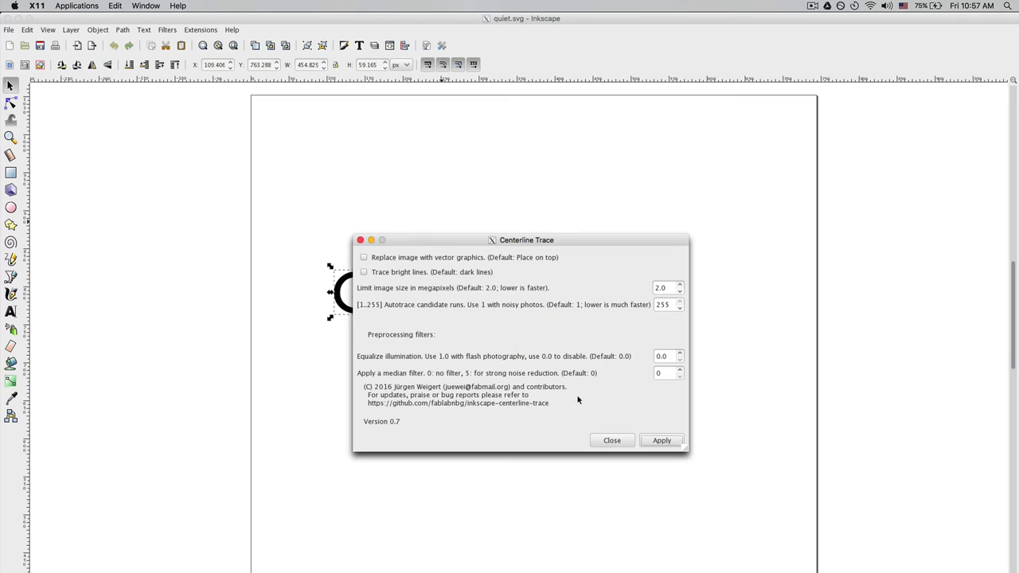
{"action": "left_click", "coordinate": [610, 441]}
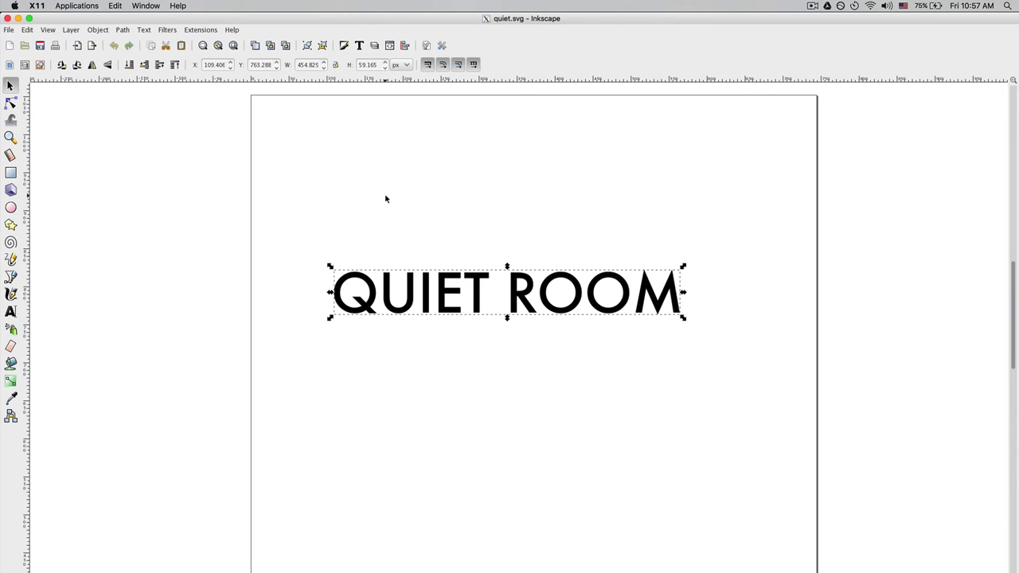
Check Illustrator's Save for Web (PNG-24, 238×42 px), cancel, and close the document without saving
{"action": "key", "text": "super+Tab"}
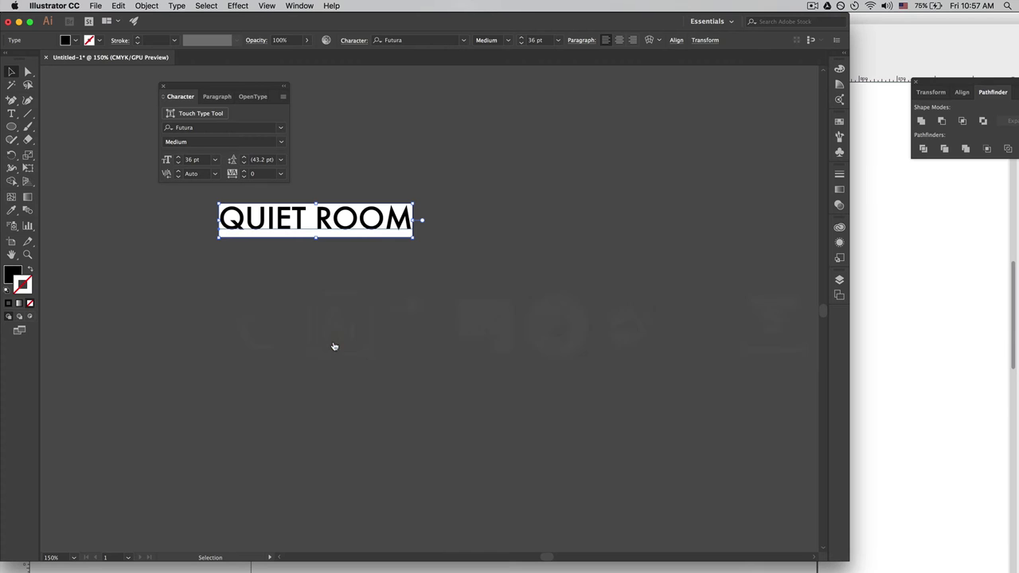
{"action": "key", "text": "super+alt+shift+s"}
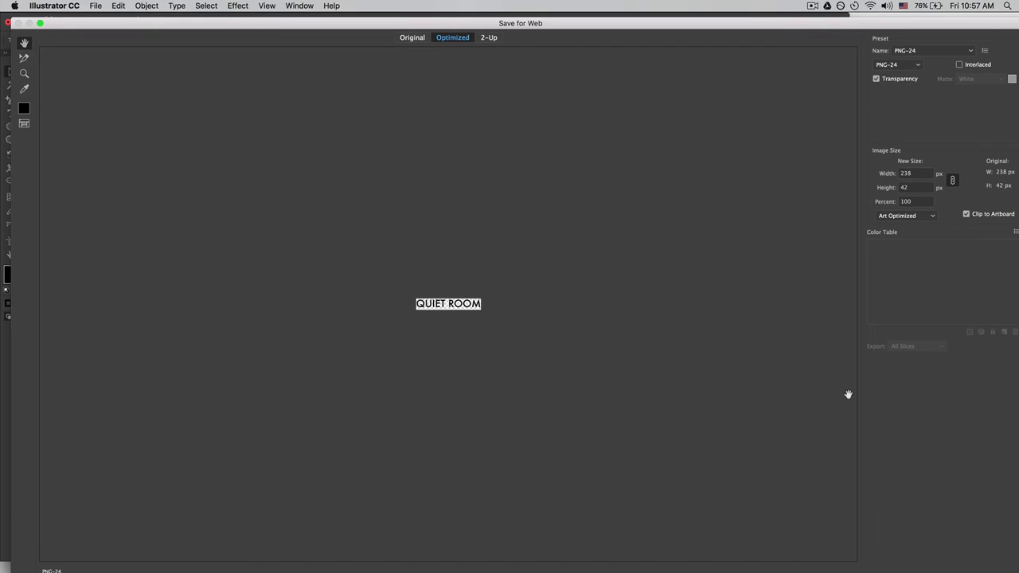
{"action": "key", "text": "Escape"}
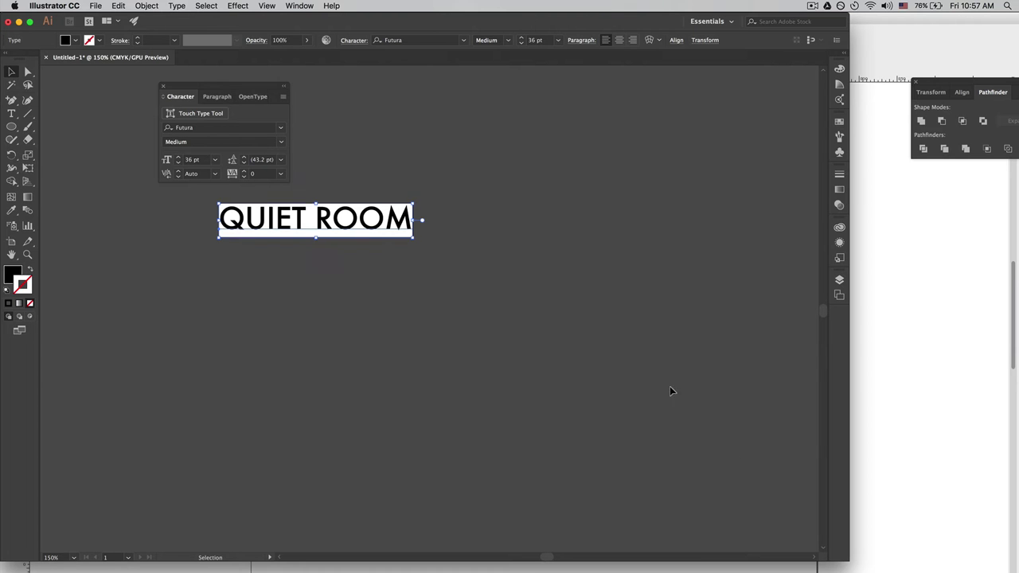
{"action": "key", "text": "super+w"}
{"action": "key", "text": "super+d"}
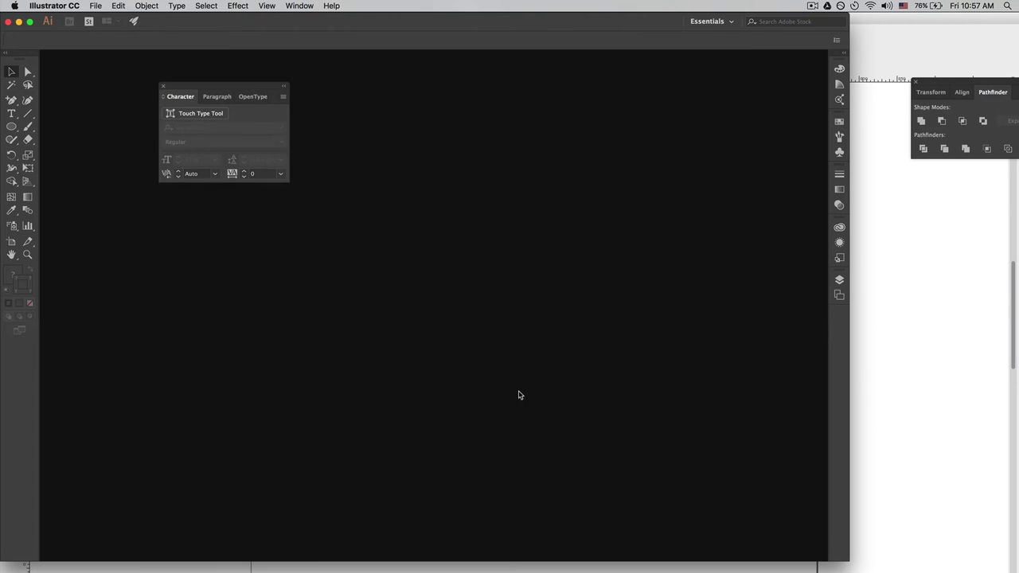
In the quiet.png window, select the QUIET ROOM image and apply Extensions > Images > Centerline Trace
{"action": "left_click", "coordinate": [906, 394]}
{"action": "key", "text": "ctrl+w"}
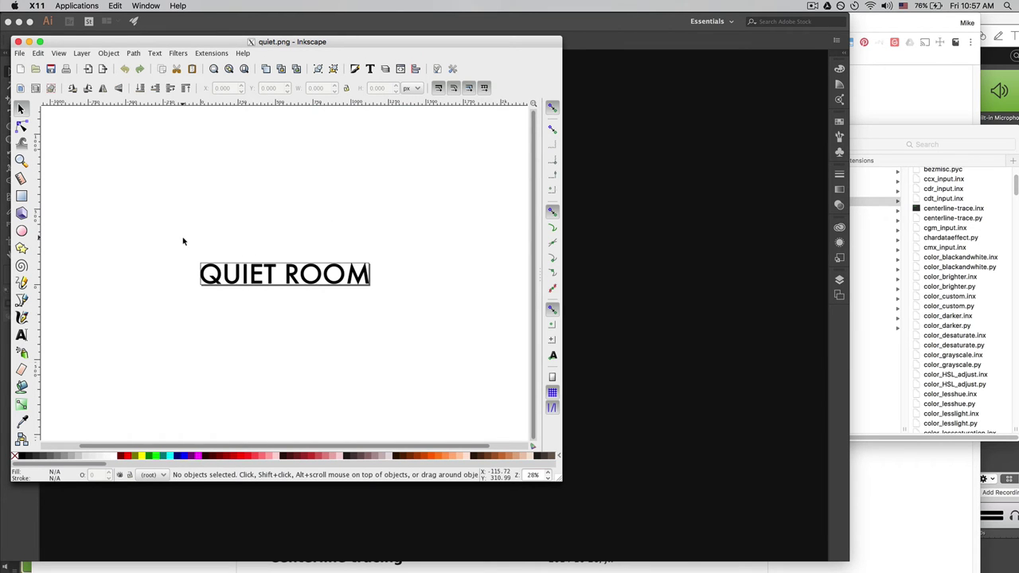
{"action": "left_click_drag", "start_coordinate": [184, 239], "coordinate": [385, 306]}
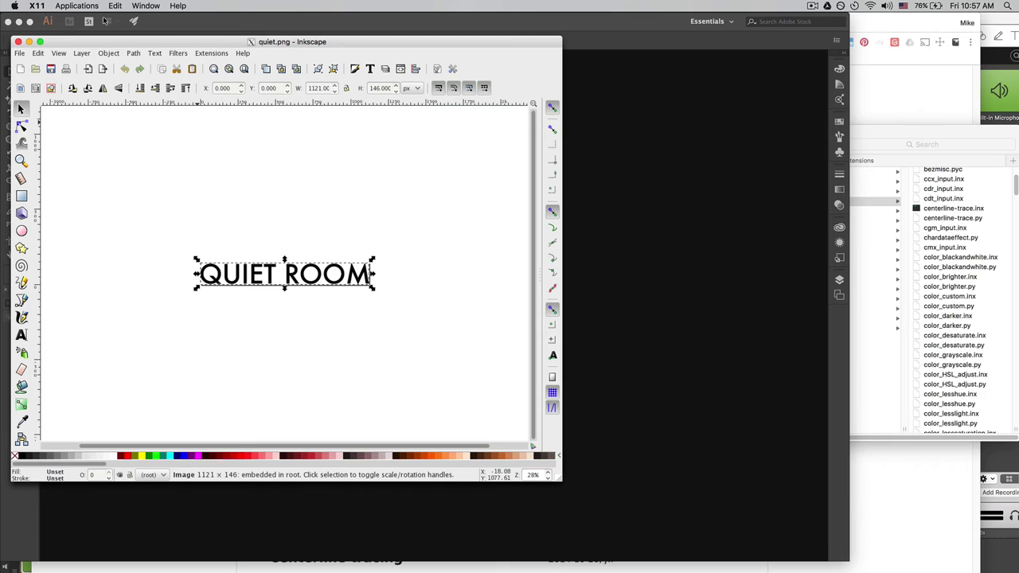
{"action": "left_click", "coordinate": [211, 53]}
{"action": "mouse_move", "coordinate": [248, 152]}
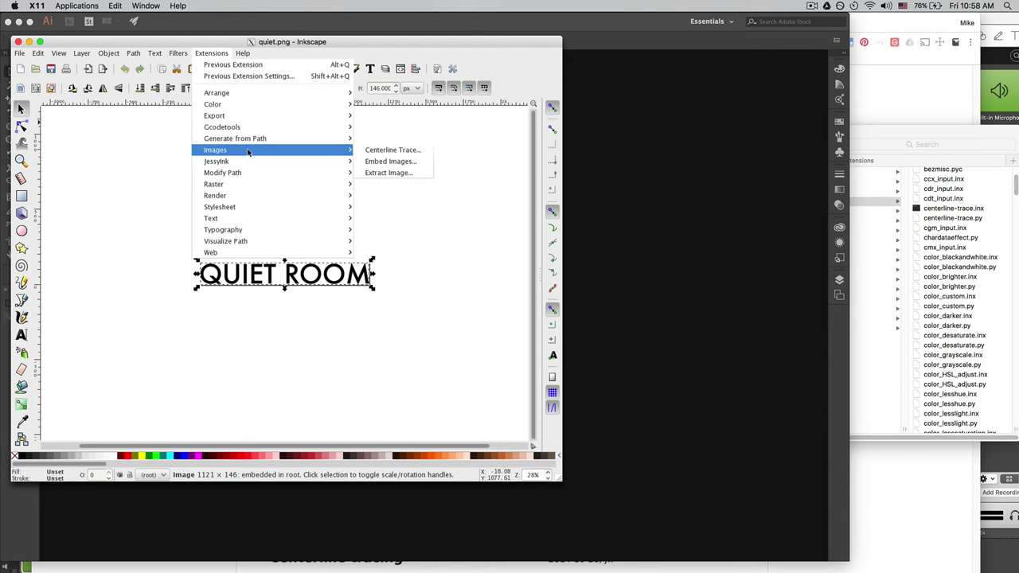
{"action": "left_click", "coordinate": [388, 151]}
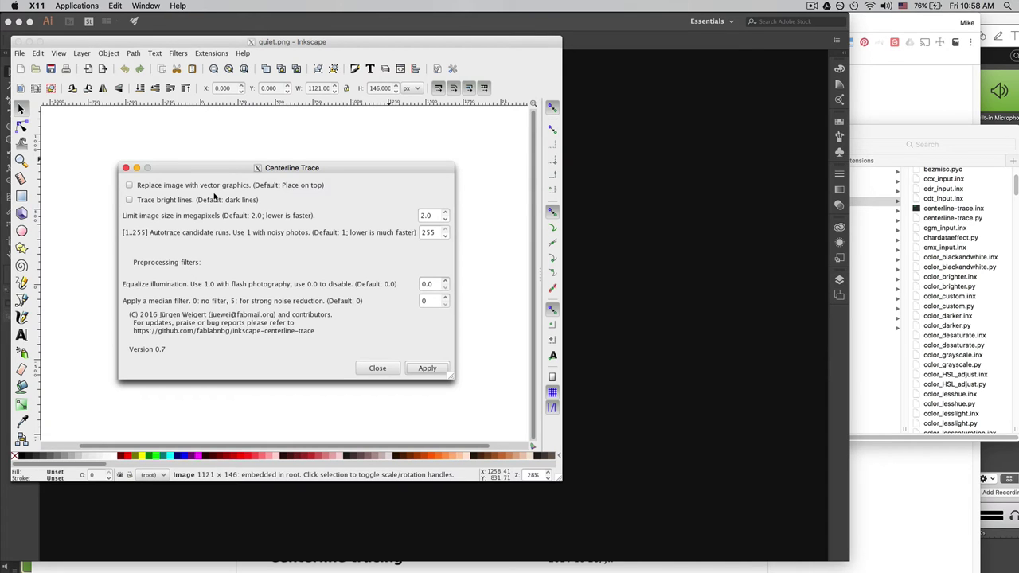
{"action": "left_click", "coordinate": [423, 369]}
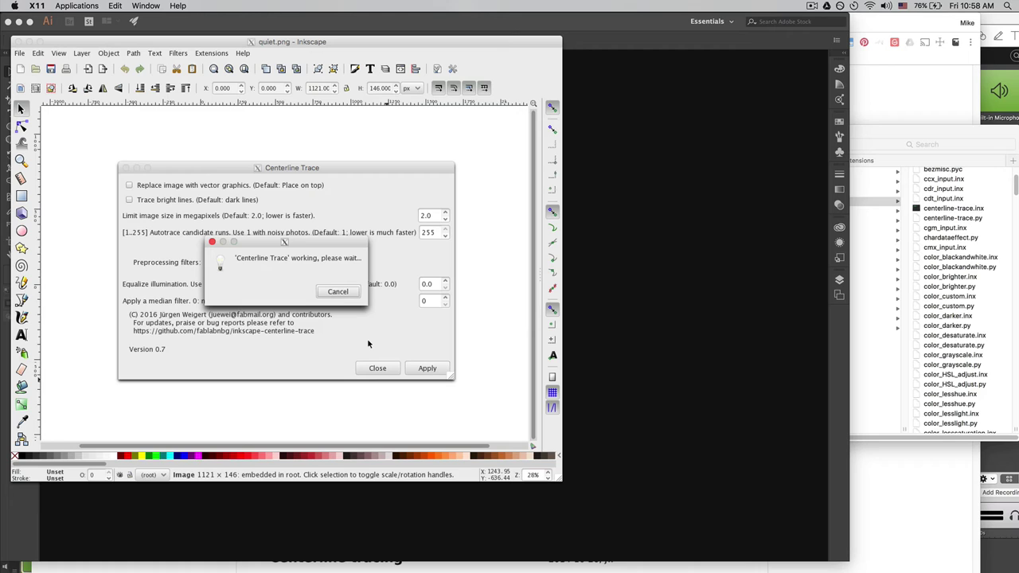
Change the candidate runs setting from 255 to 1 and close the Centerline Trace dialog
{"action": "left_click", "coordinate": [429, 232]}
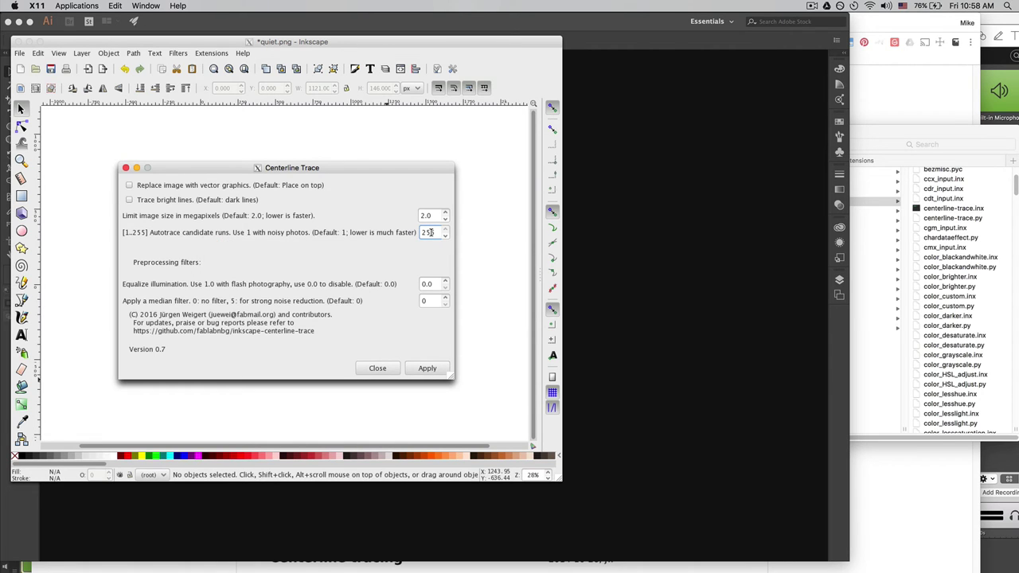
{"action": "left_click_drag", "start_coordinate": [436, 231], "coordinate": [394, 233]}
{"action": "type", "text": "1"}
{"action": "key", "text": "Tab"}
{"action": "left_click", "coordinate": [374, 369]}
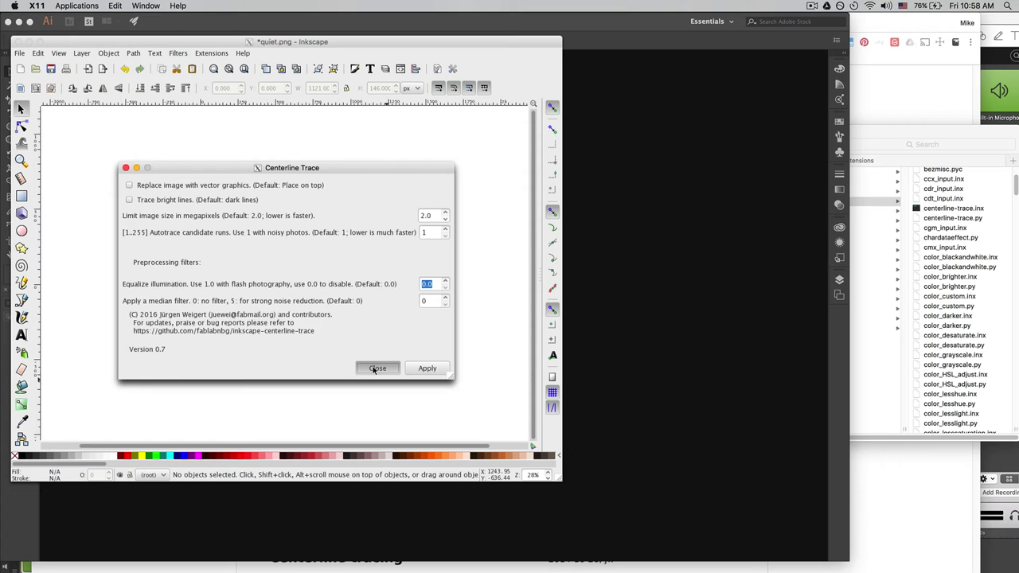
Zoom in on the QUIET ROOM text and move the traced path up above the bitmap
{"action": "key", "text": "z"}
{"action": "left_click", "coordinate": [300, 286]}
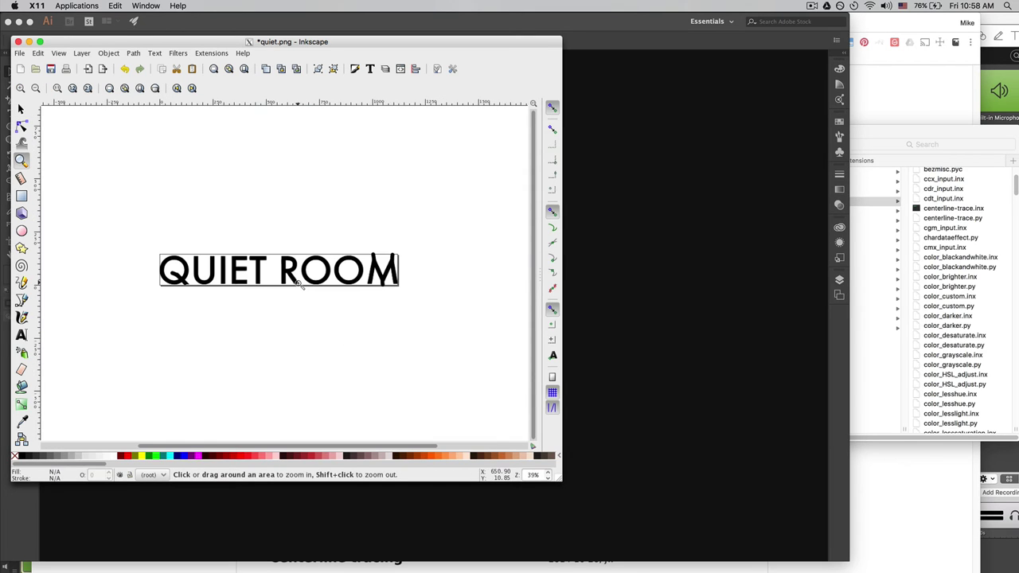
{"action": "left_click", "coordinate": [306, 275]}
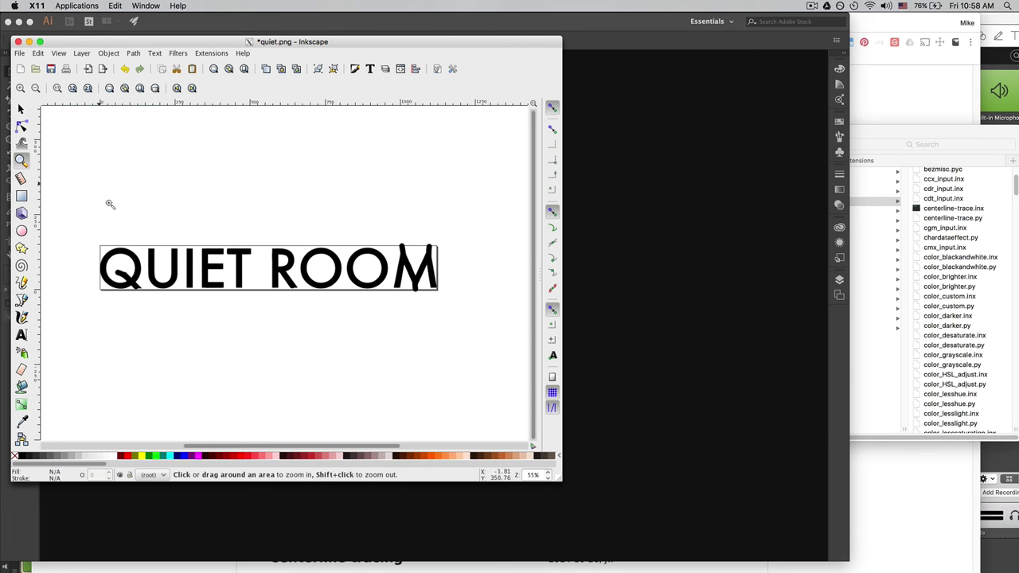
{"action": "left_click", "coordinate": [21, 109]}
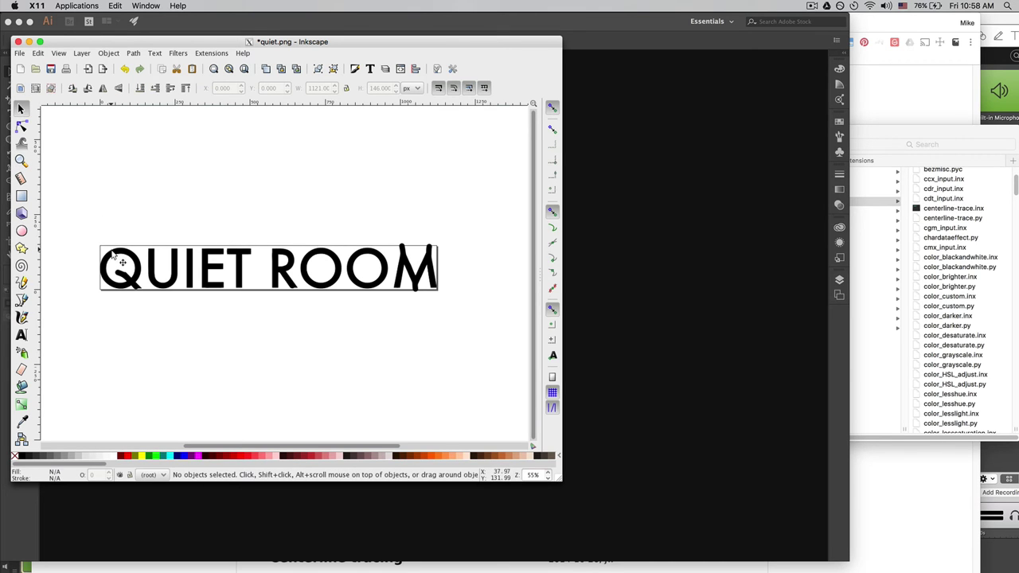
{"action": "mouse_move", "coordinate": [123, 239]}
{"action": "left_mouse_down"}
{"action": "mouse_move", "coordinate": [130, 166]}
{"action": "mouse_move", "coordinate": [119, 150]}
{"action": "mouse_move", "coordinate": [117, 174]}
{"action": "left_mouse_up"}
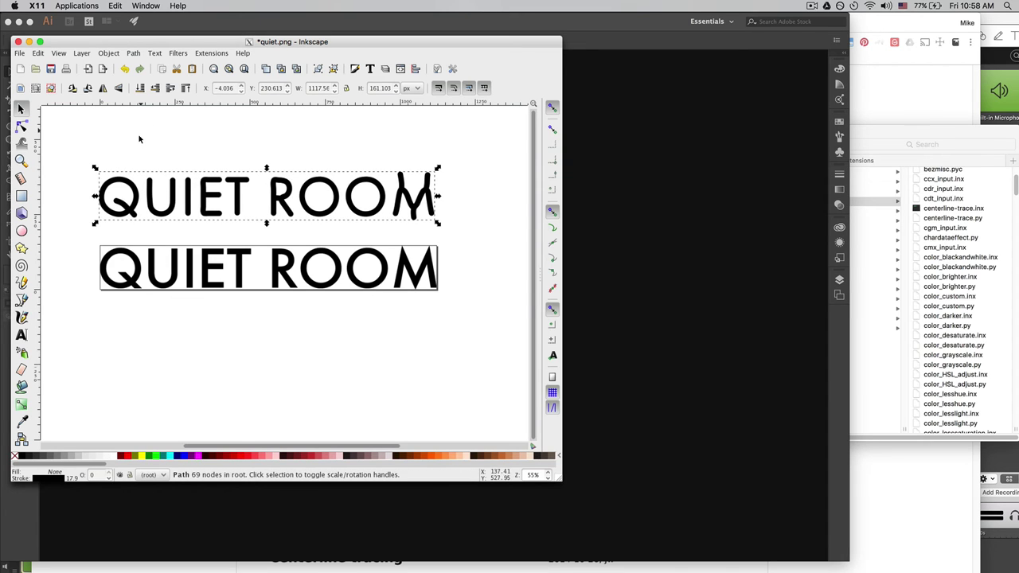
{"action": "left_click", "coordinate": [139, 141]}
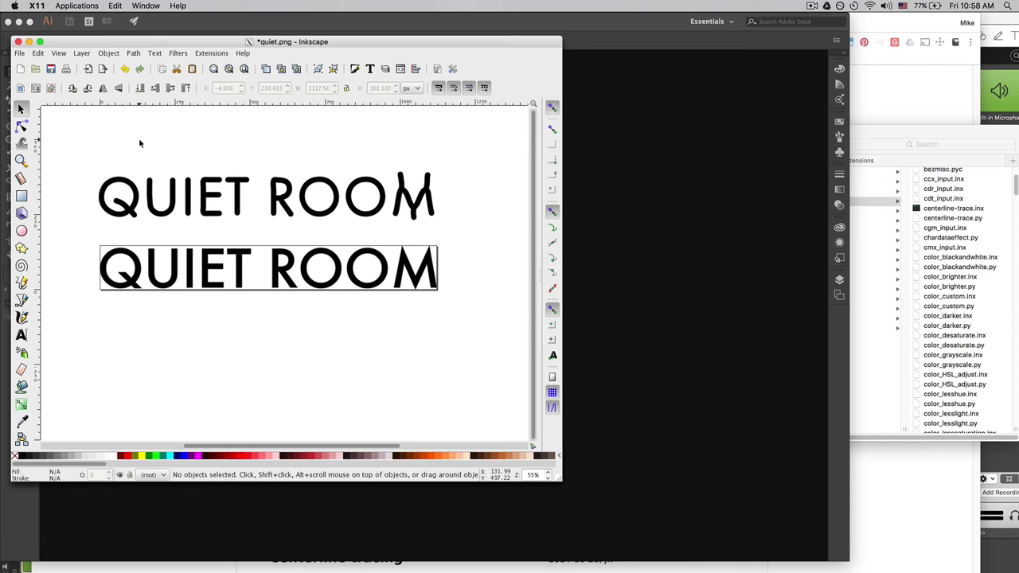
Rubber-band select both the traced path and the original quiet.png image
{"action": "key", "text": "a"}
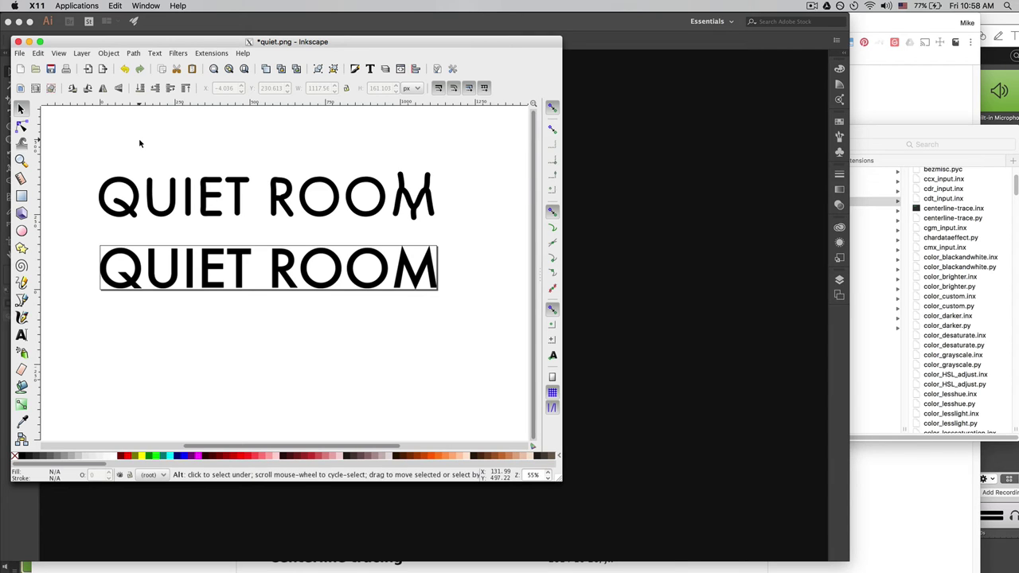
{"action": "left_click", "coordinate": [21, 109]}
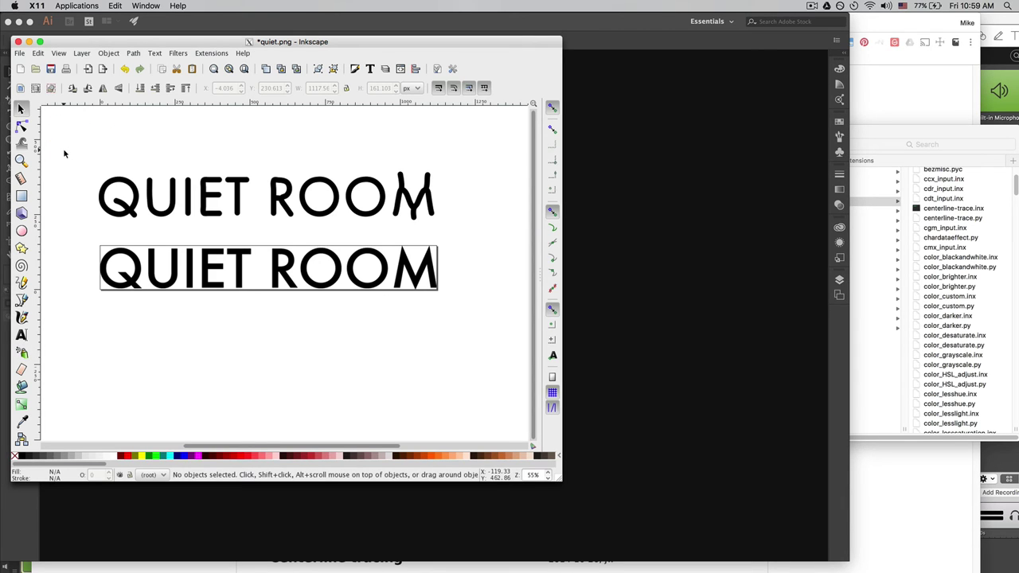
{"action": "left_click_drag", "start_coordinate": [70, 150], "coordinate": [466, 336]}
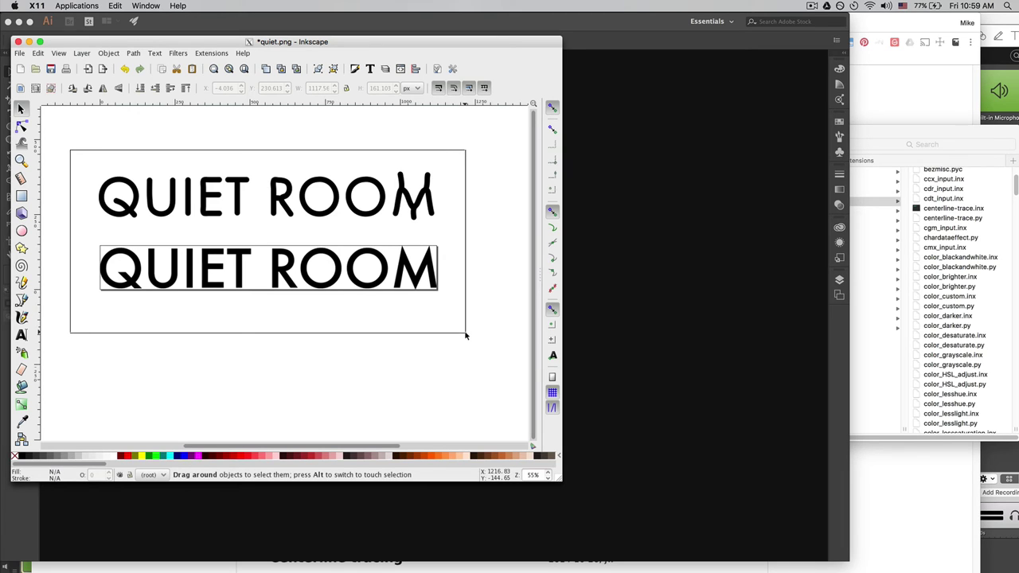
{"action": "left_click_drag", "start_coordinate": [466, 336], "coordinate": [466, 336]}
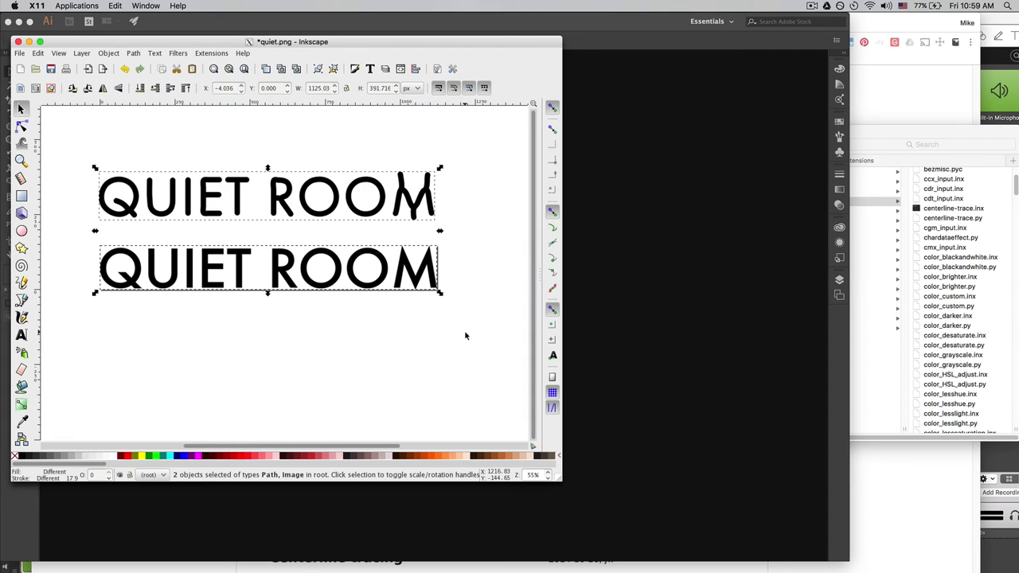
Switch to Illustrator and open drawing.svg from the Desktop
{"action": "key", "text": "super+Tab"}
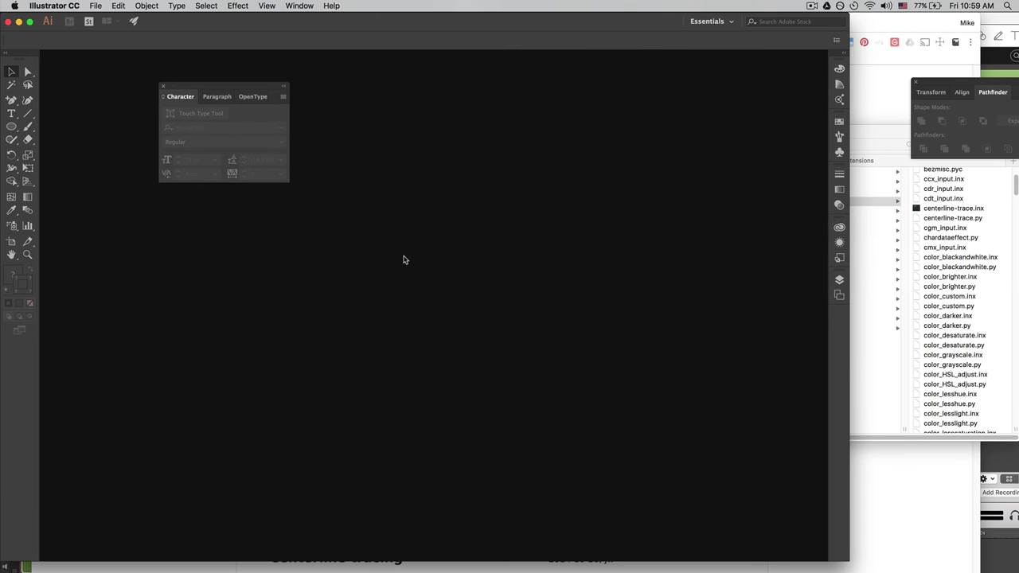
{"action": "key", "text": "super+o"}
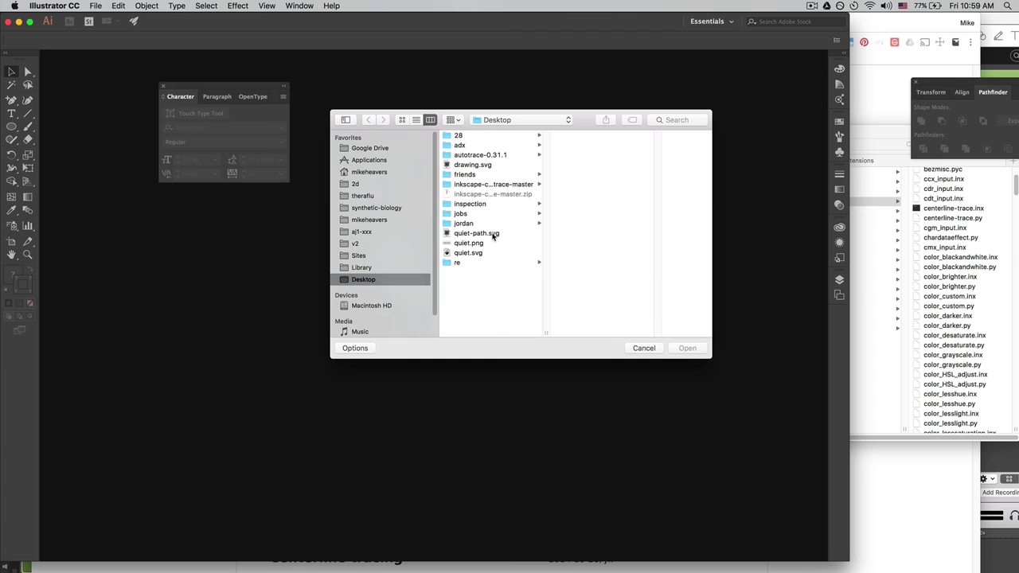
{"action": "left_click", "coordinate": [486, 233]}
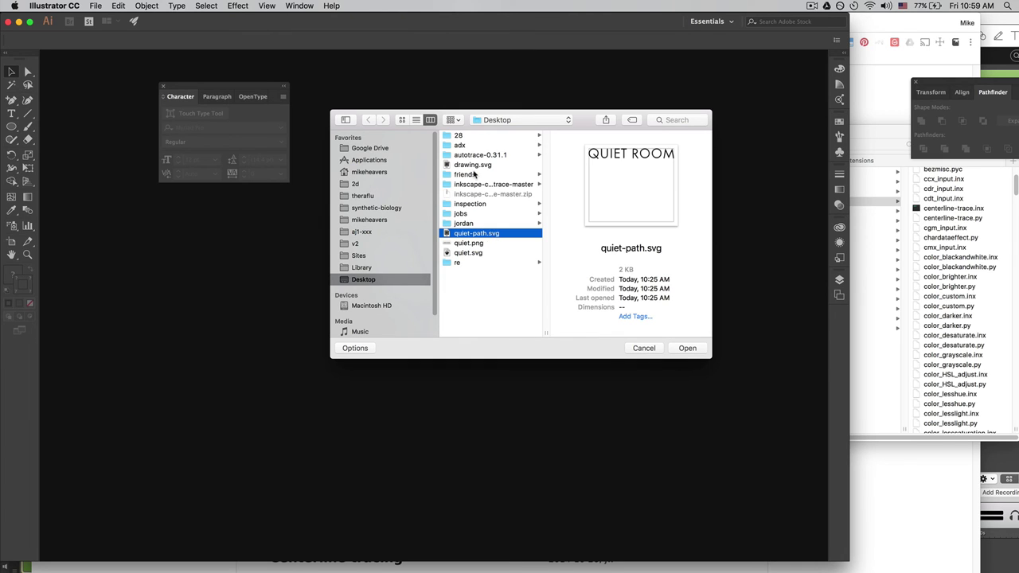
{"action": "left_click", "coordinate": [469, 166]}
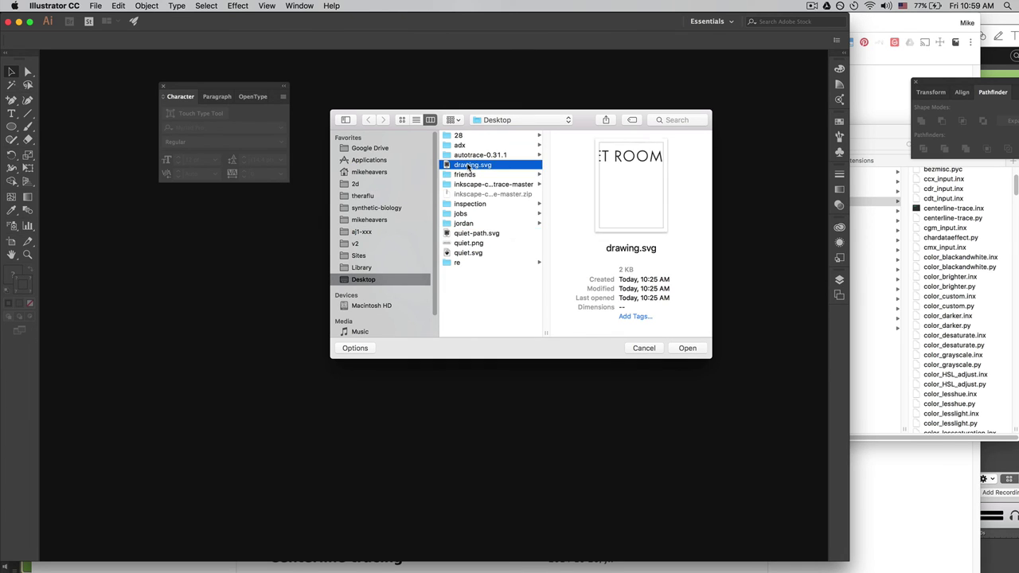
{"action": "left_click", "coordinate": [682, 351]}
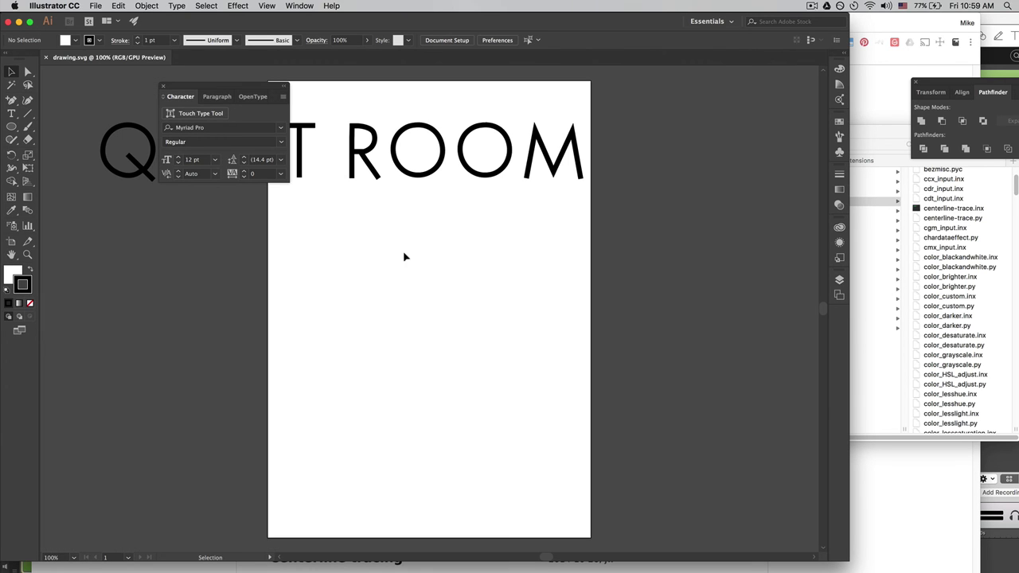
Select the QUIET ROOM lettering, cancelling an accidental move
{"action": "left_click", "coordinate": [426, 177]}
{"action": "left_click_drag", "start_coordinate": [422, 176], "coordinate": [453, 259]}
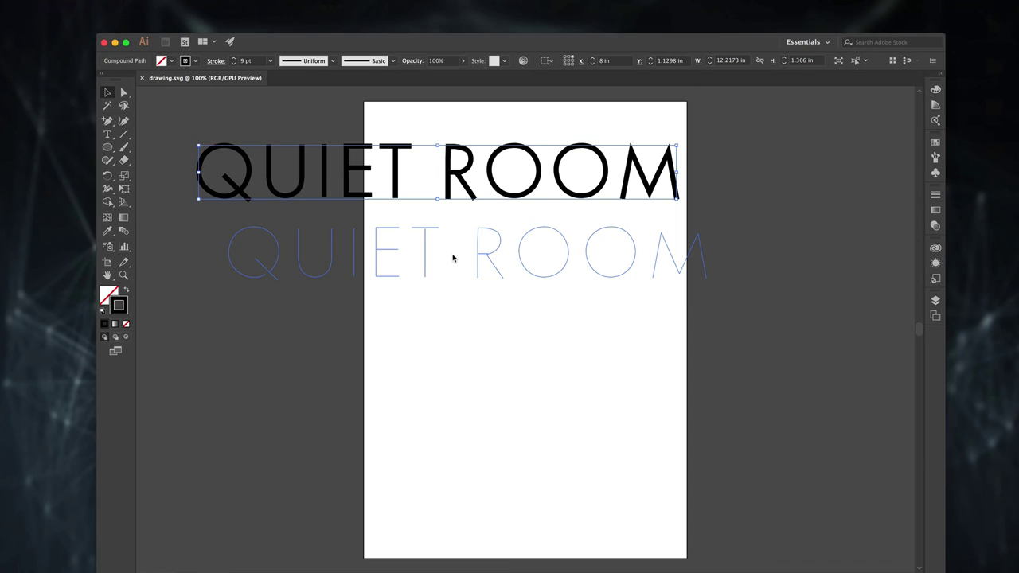
{"action": "key", "text": "super+t"}
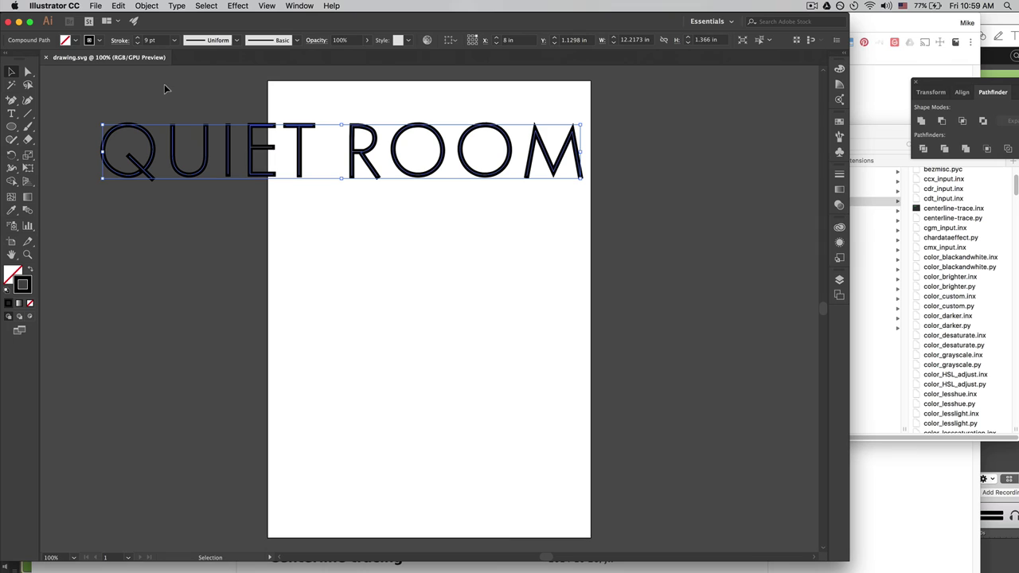
Fit the artboard to the QUIET ROOM artwork bounds with Object > Artboards
{"action": "left_click", "coordinate": [147, 5]}
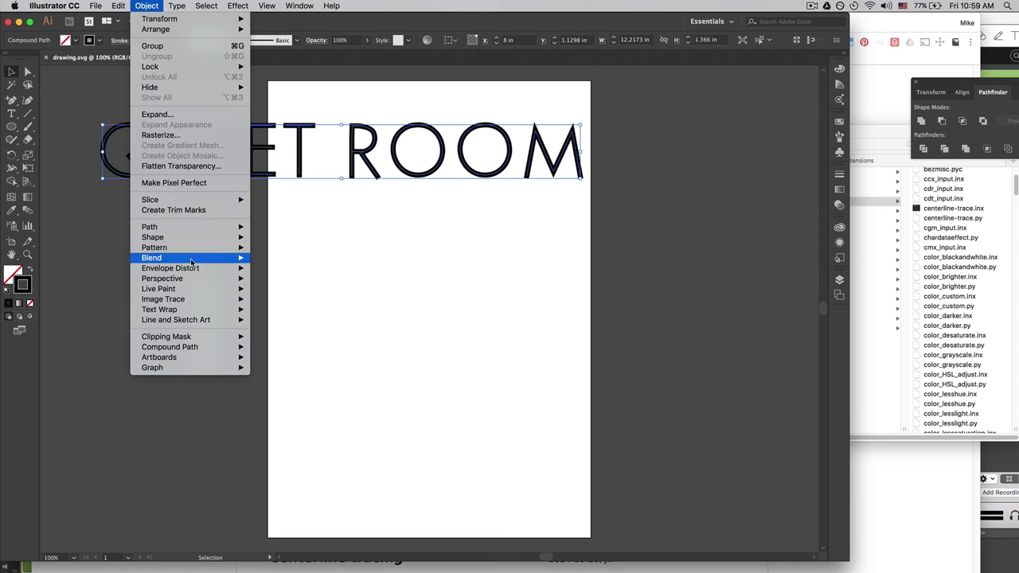
{"action": "mouse_move", "coordinate": [246, 359]}
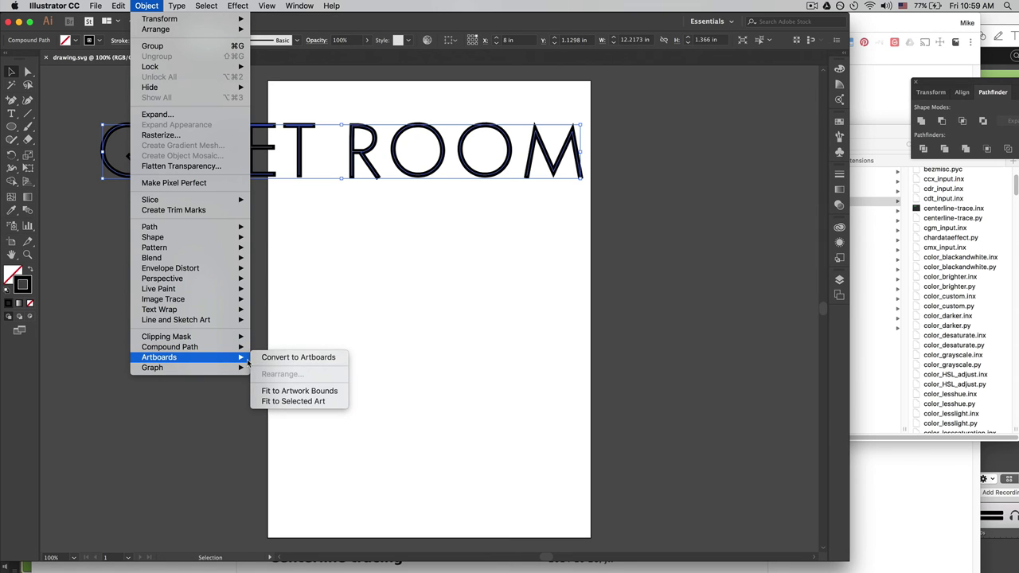
{"action": "left_click", "coordinate": [284, 395]}
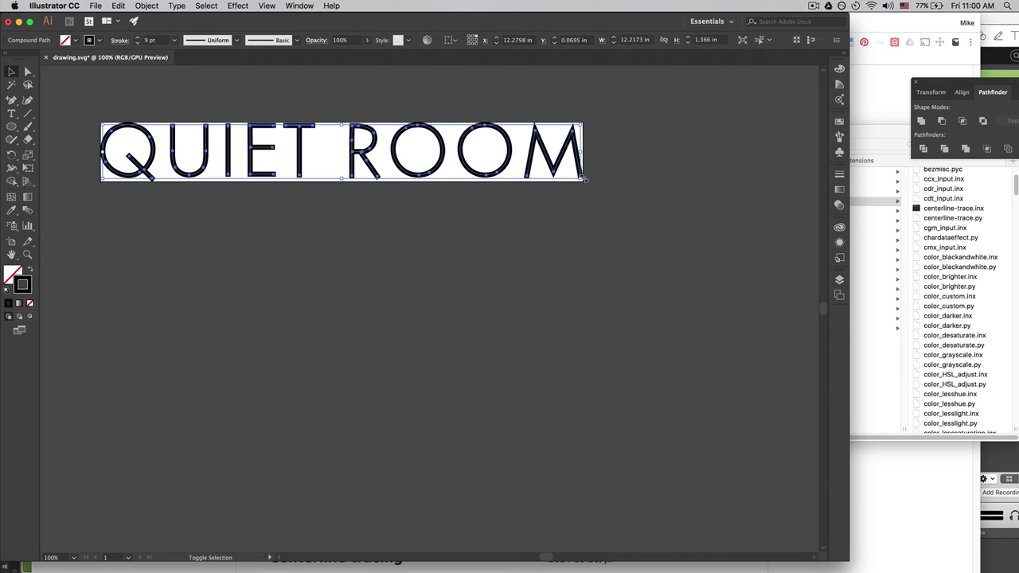
Scale the QUIET ROOM compound path down toward the top-left, then deselect to check it
{"action": "left_click_drag", "start_coordinate": [584, 179], "coordinate": [499, 157]}
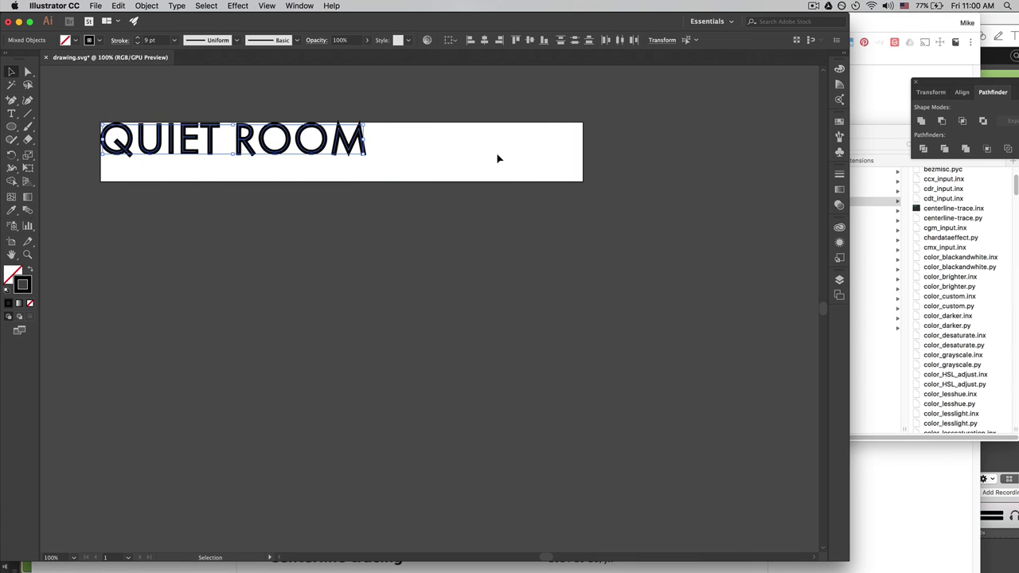
{"action": "left_click", "coordinate": [297, 141]}
{"action": "left_click", "coordinate": [302, 146]}
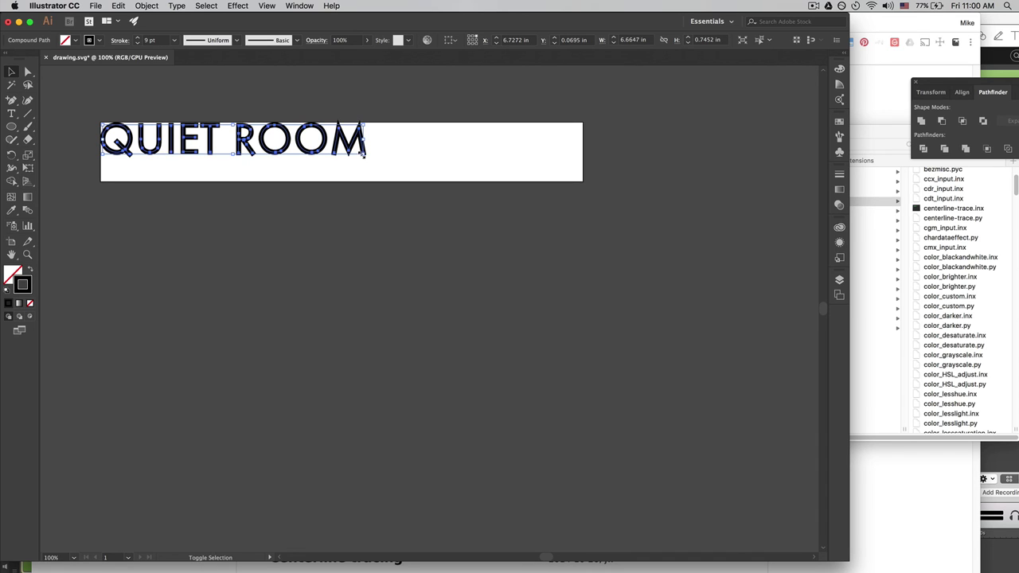
{"action": "key", "text": "super+z"}
{"action": "key", "text": "super+z"}
{"action": "key", "text": "super+z"}
{"action": "key", "text": "super+z"}
{"action": "key", "text": "super+z"}
{"action": "key", "text": "super+z"}
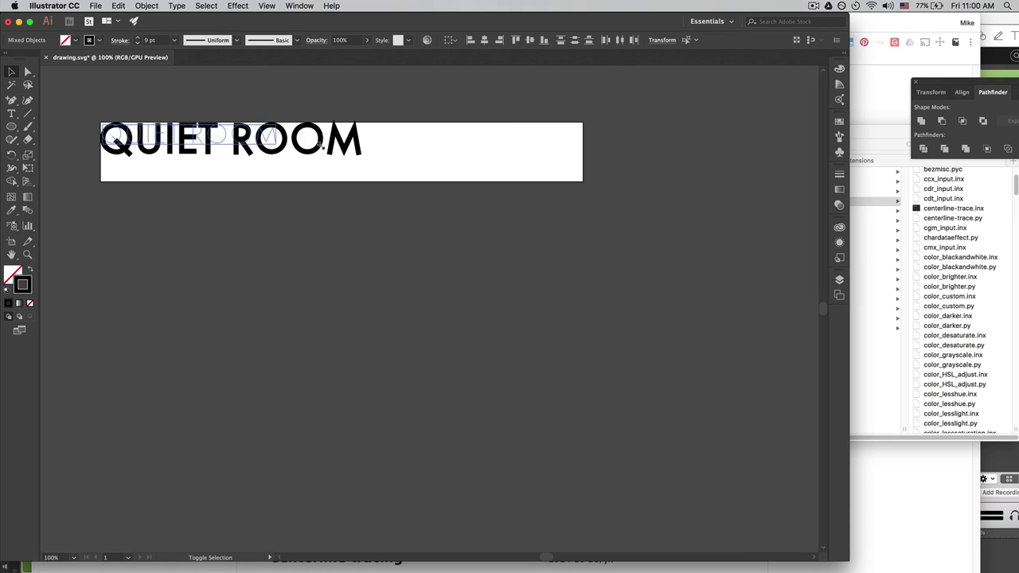
{"action": "left_click", "coordinate": [292, 150]}
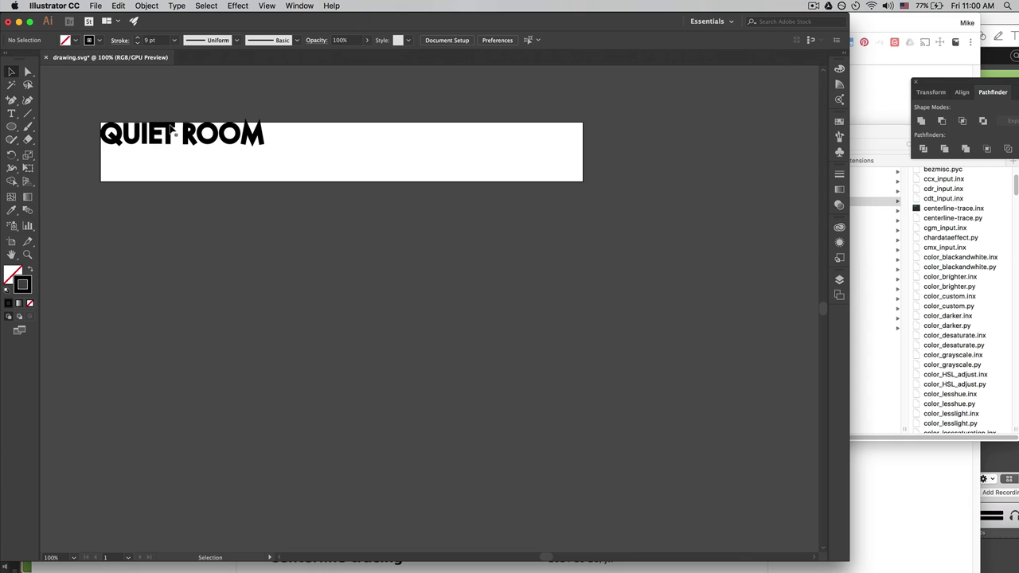
{"action": "key", "text": "super"}
{"action": "key", "text": "super"}
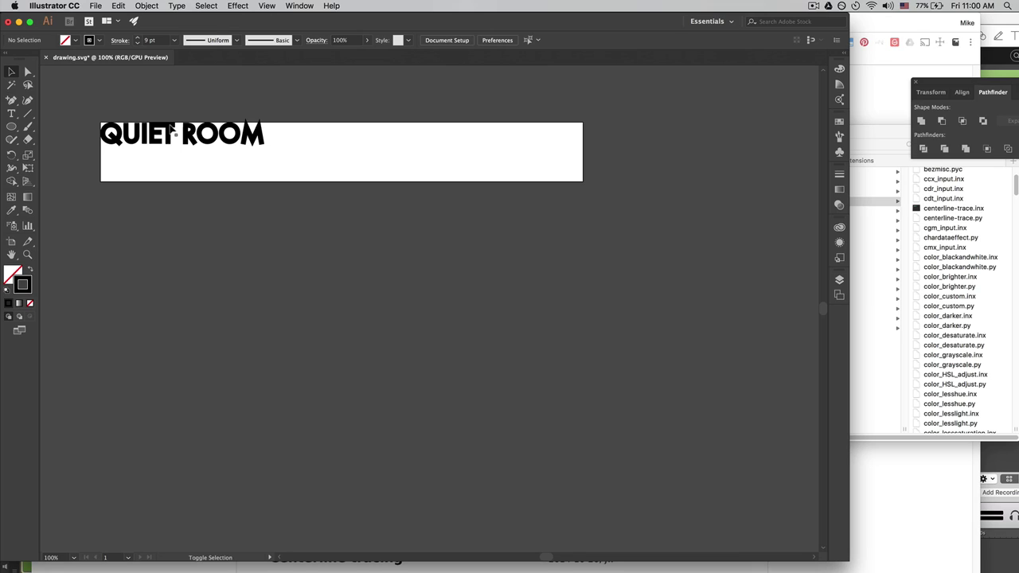